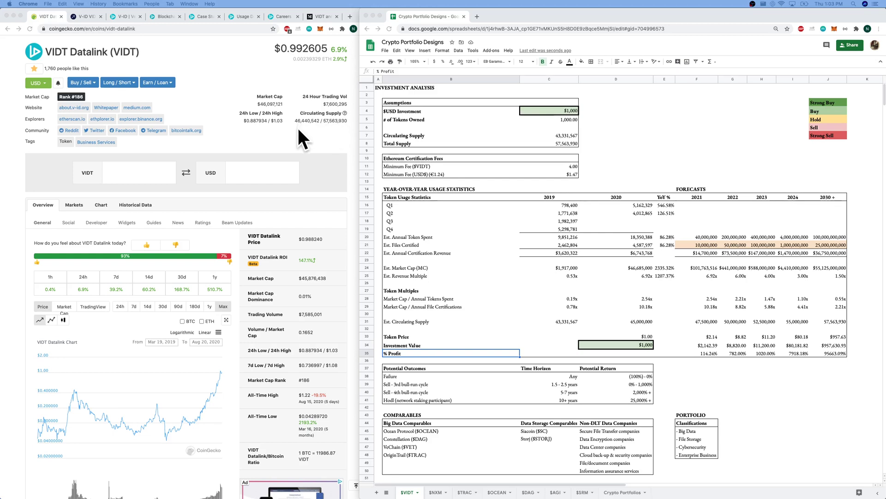
Step: Open the CryptoRank ICO page for V-ID and highlight the pre-sale dates, the ICO dates and the total raised
{"action": "left_click", "coordinate": [88, 15]}
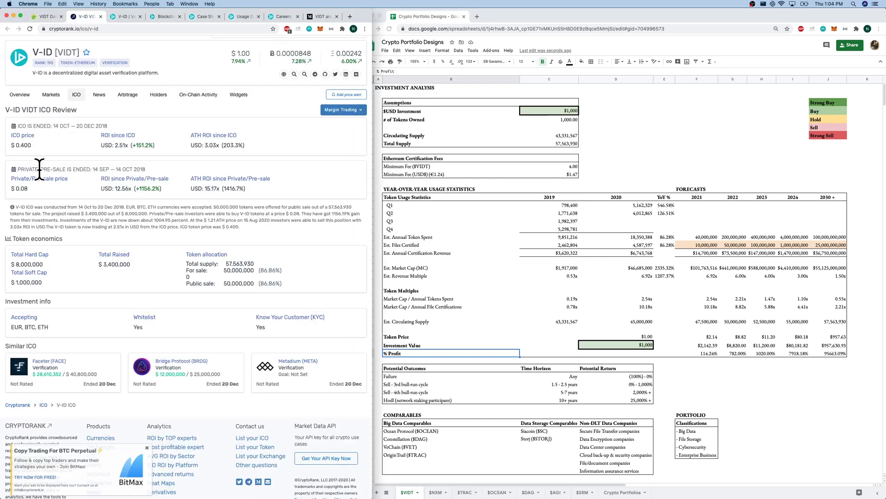
{"action": "left_click_drag", "start_coordinate": [16, 169], "coordinate": [133, 167]}
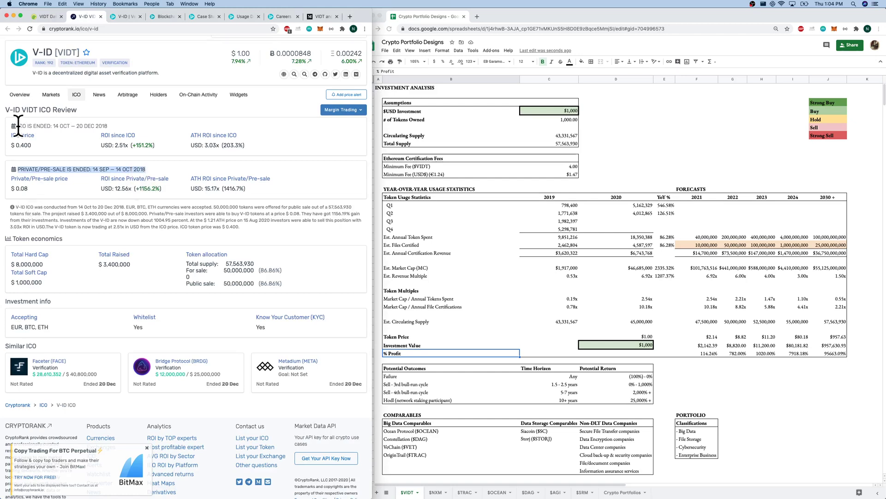
{"action": "left_click_drag", "start_coordinate": [16, 125], "coordinate": [110, 121]}
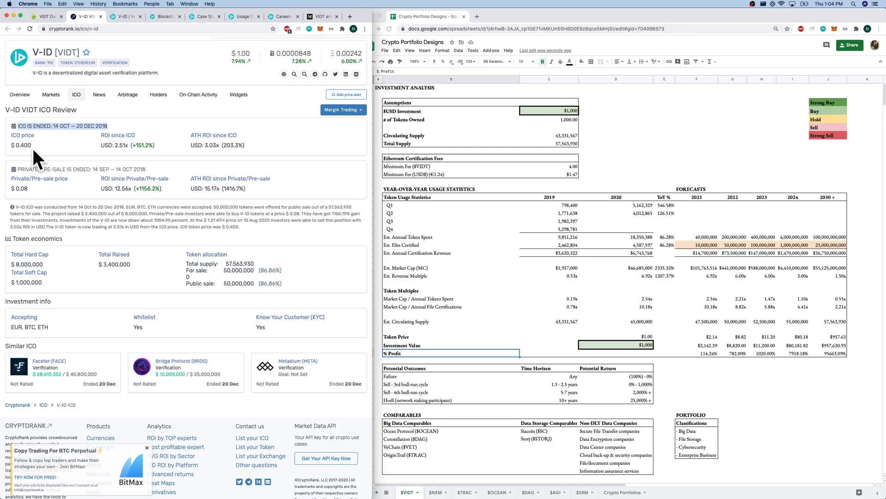
{"action": "left_click_drag", "start_coordinate": [92, 263], "coordinate": [132, 261]}
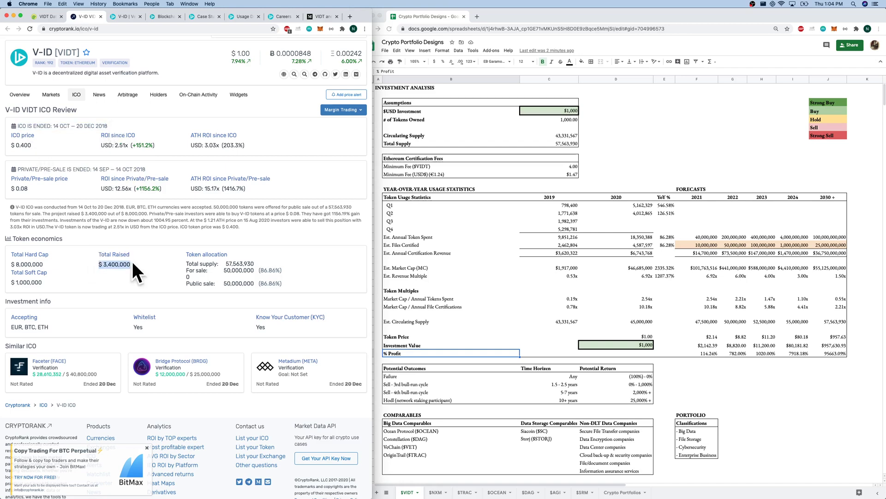
Step: Examine the VIDT Datalink price history chart and the market cap and supply figures on CoinGecko
{"action": "left_click", "coordinate": [50, 16]}
{"action": "mouse_move", "coordinate": [39, 426]}
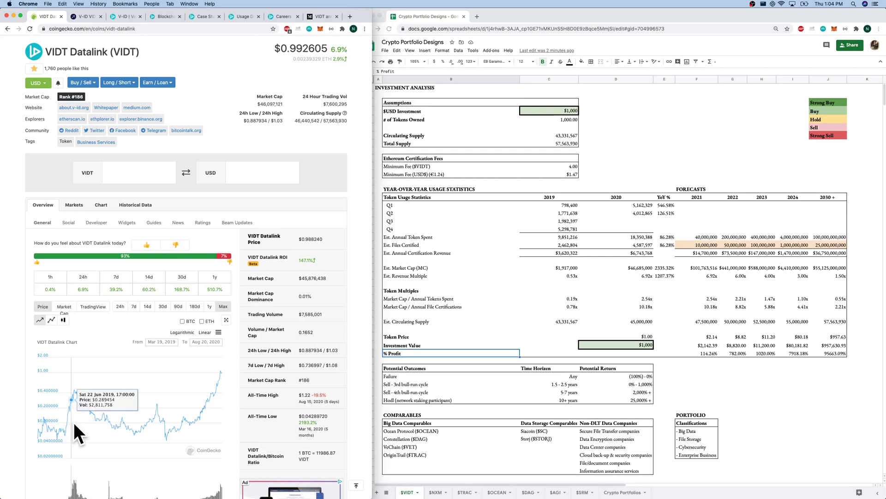
{"action": "scroll", "coordinate": [73, 422], "scroll_direction": "down", "scroll_amount": 2}
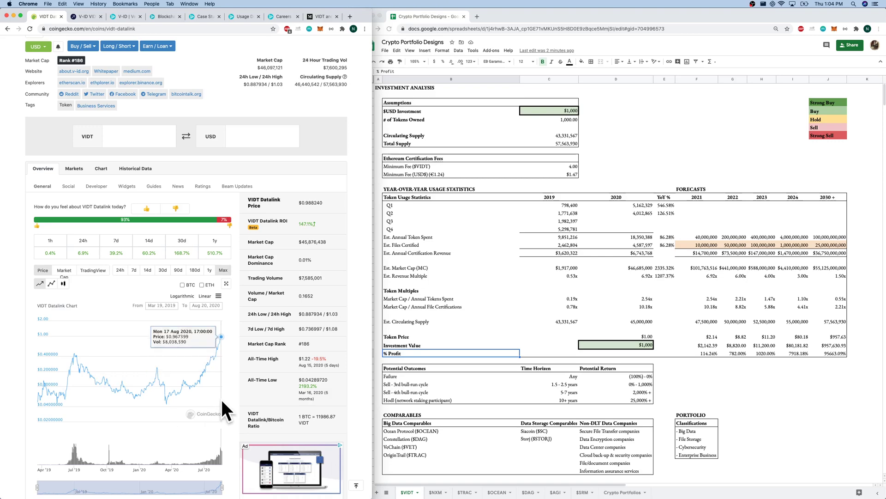
{"action": "scroll", "coordinate": [222, 399], "scroll_direction": "up", "scroll_amount": 2}
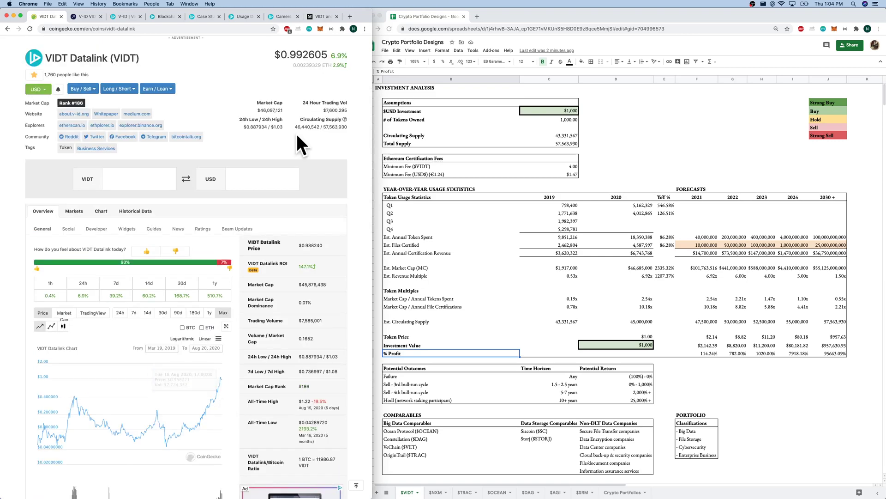
Step: Close the V-ID homepage and submit the Crypto Portfolios for Boomers PDF to the V-ID verification terminal
{"action": "left_click", "coordinate": [127, 17]}
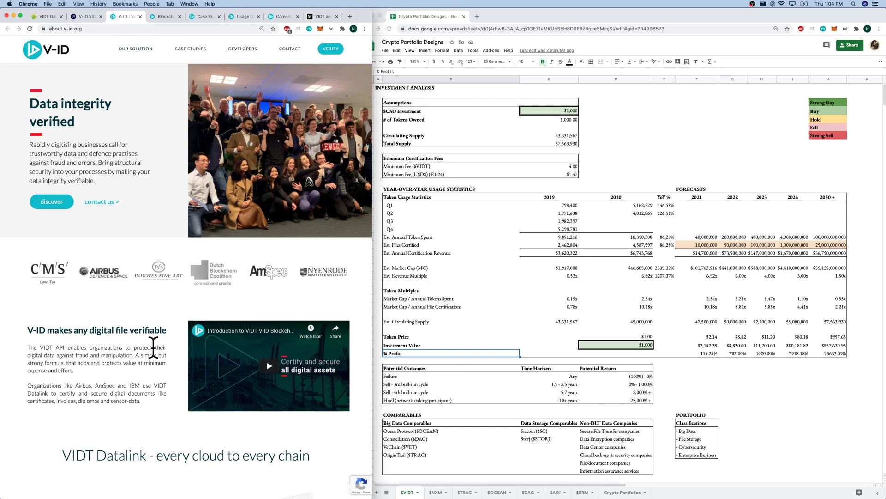
{"action": "left_click", "coordinate": [140, 17]}
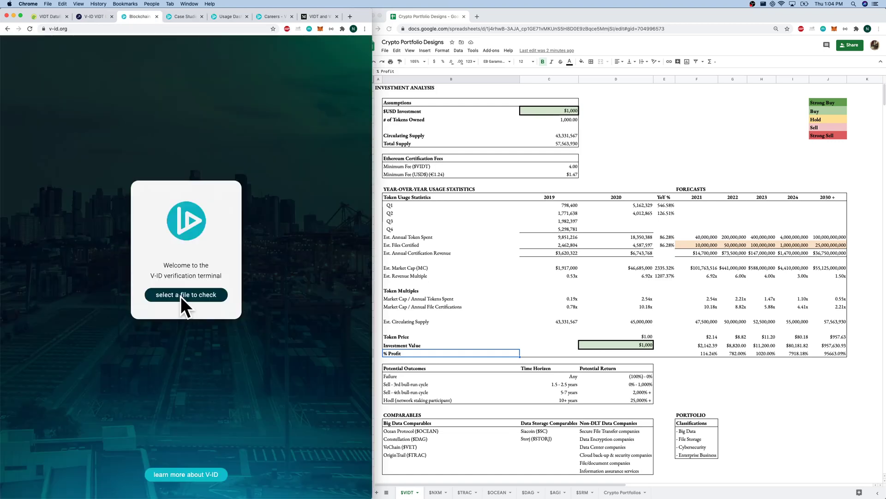
{"action": "left_click", "coordinate": [184, 296]}
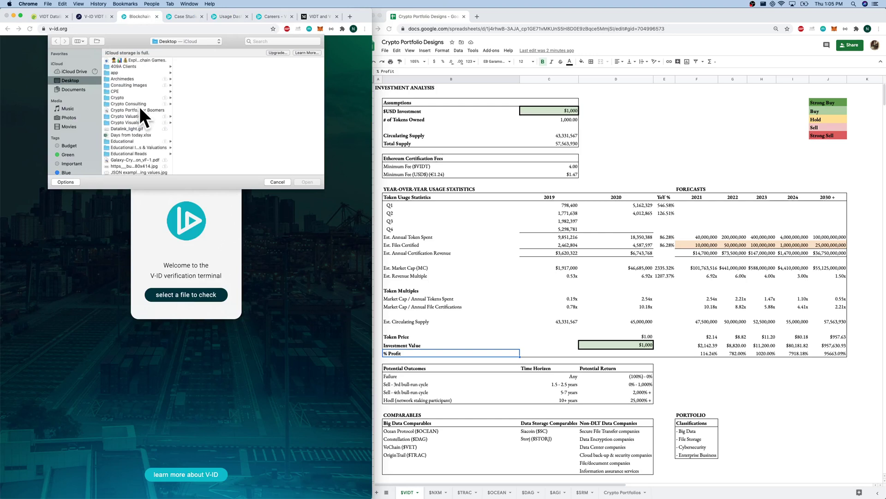
{"action": "left_click", "coordinate": [141, 110]}
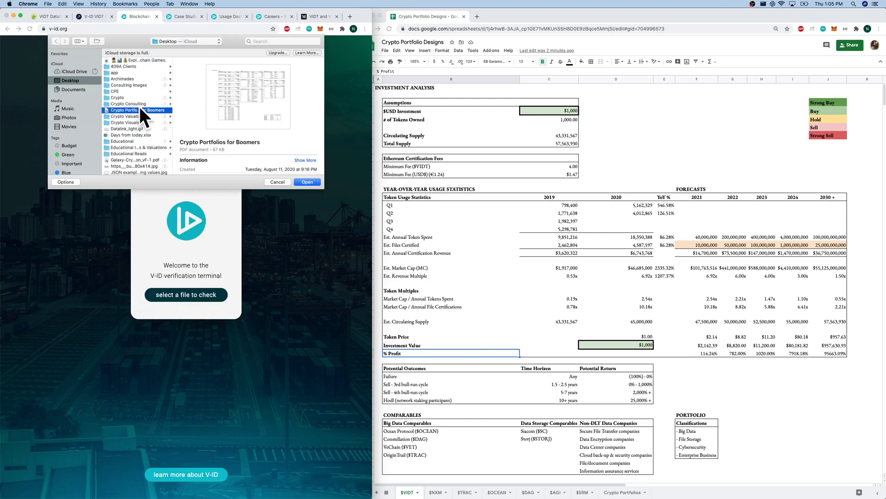
{"action": "left_click", "coordinate": [304, 182]}
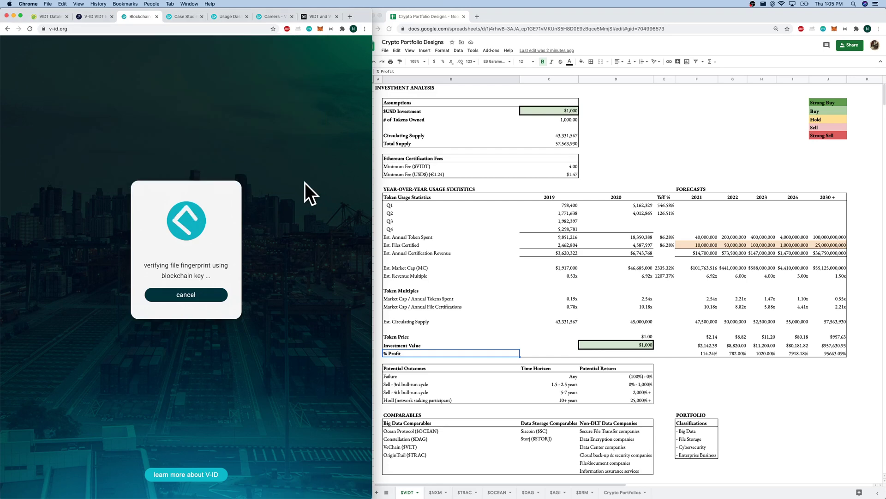
Step: Look through the V-ID case studies page, including the partner companies, and close it
{"action": "left_click", "coordinate": [186, 17]}
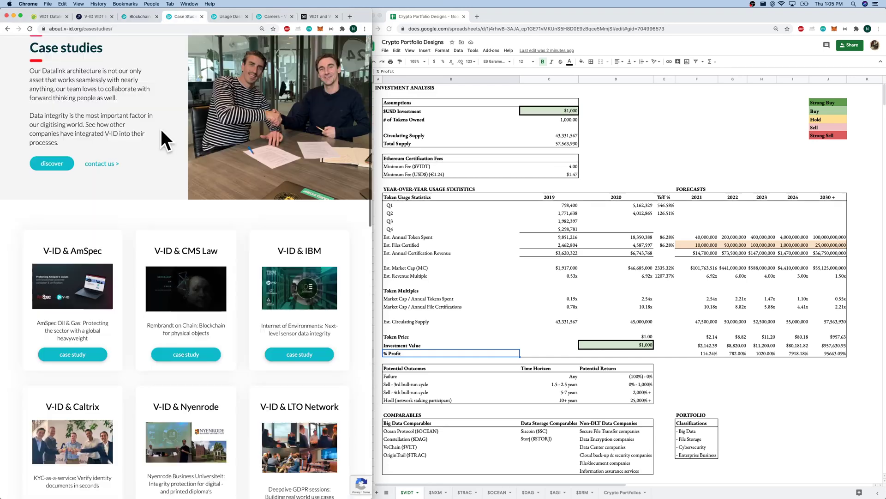
{"action": "scroll", "coordinate": [160, 139], "scroll_direction": "down", "scroll_amount": 3}
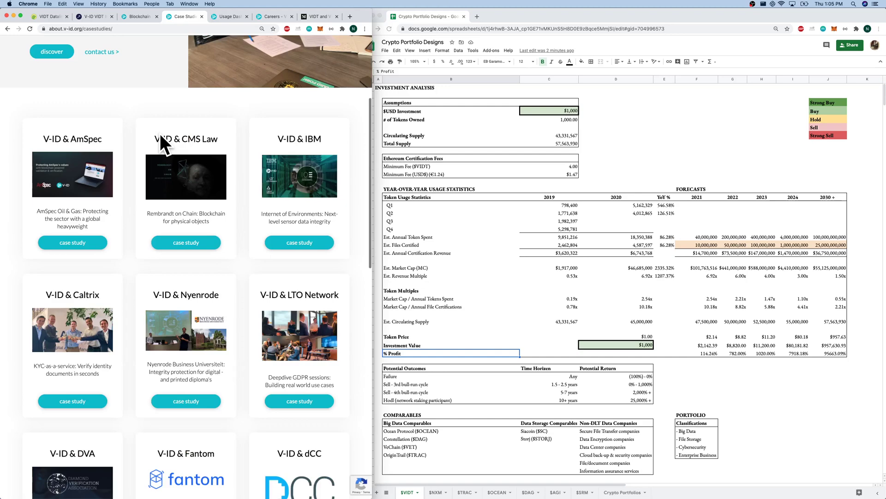
{"action": "left_click", "coordinate": [202, 17]}
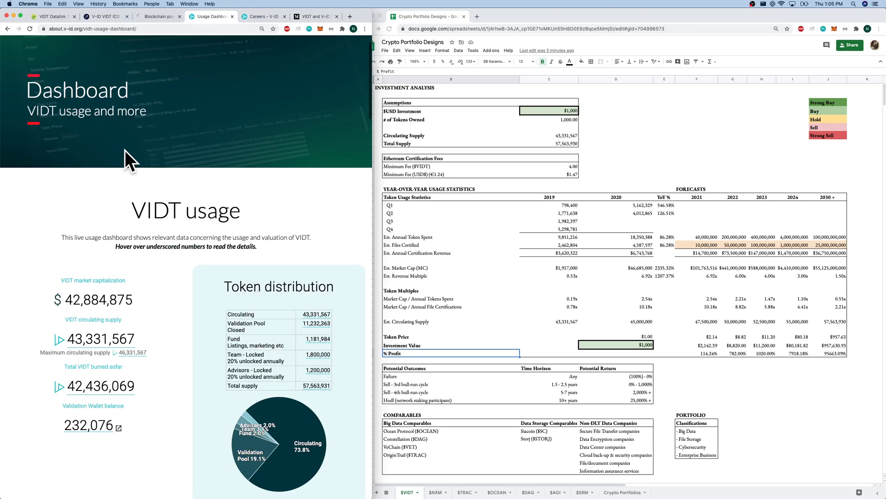
Step: View the VIDT usage dashboard's supply figures, and check the PDF's verification result before closing that page
{"action": "scroll", "coordinate": [81, 215], "scroll_direction": "down", "scroll_amount": 3}
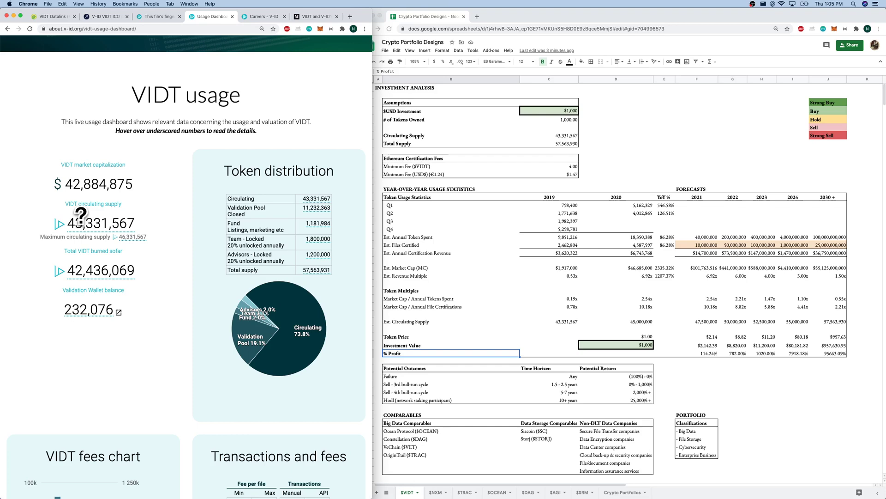
{"action": "key", "text": "ctrl+shift+Tab"}
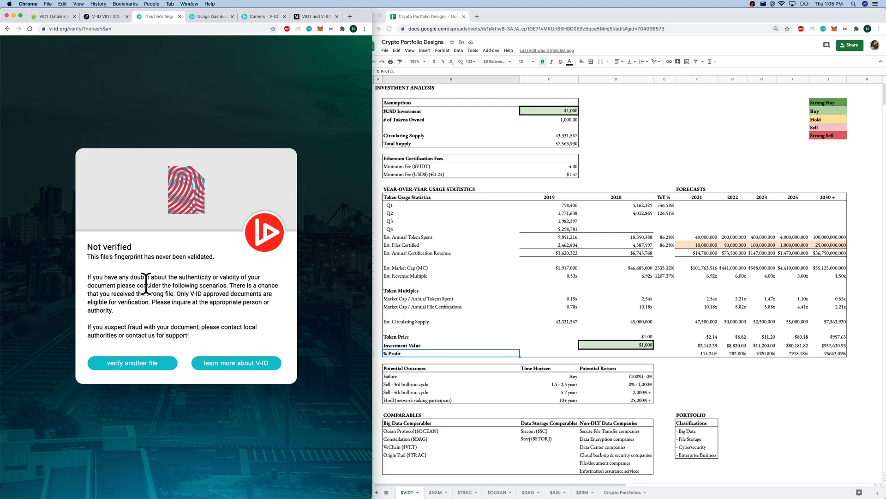
{"action": "left_click", "coordinate": [180, 17]}
Step: Compare the investment and number-of-tokens-owned assumptions in the $VIDT sheet with the token distribution on the usage dashboard
{"action": "scroll", "coordinate": [161, 138], "scroll_direction": "down", "scroll_amount": 1}
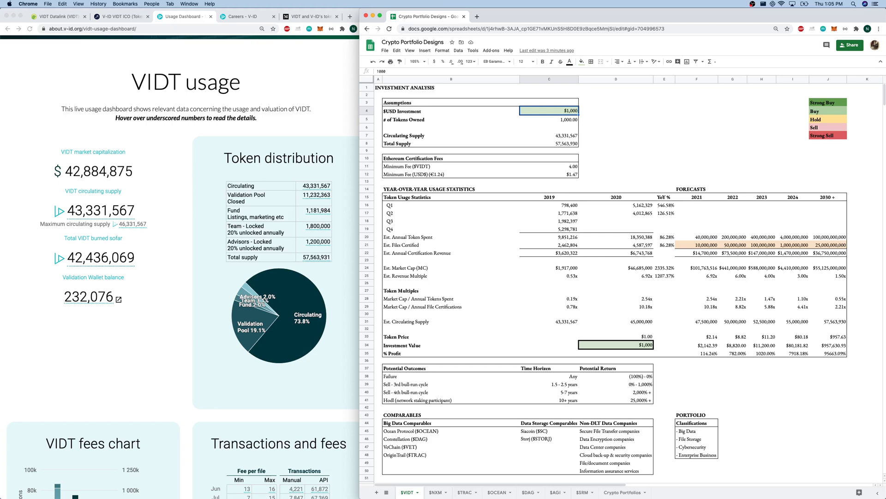
{"action": "key", "text": "Down"}
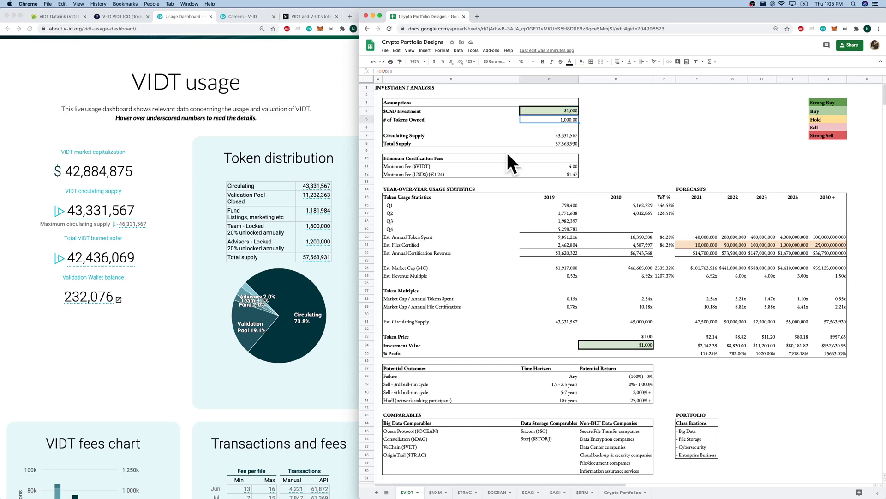
{"action": "left_click", "coordinate": [180, 143]}
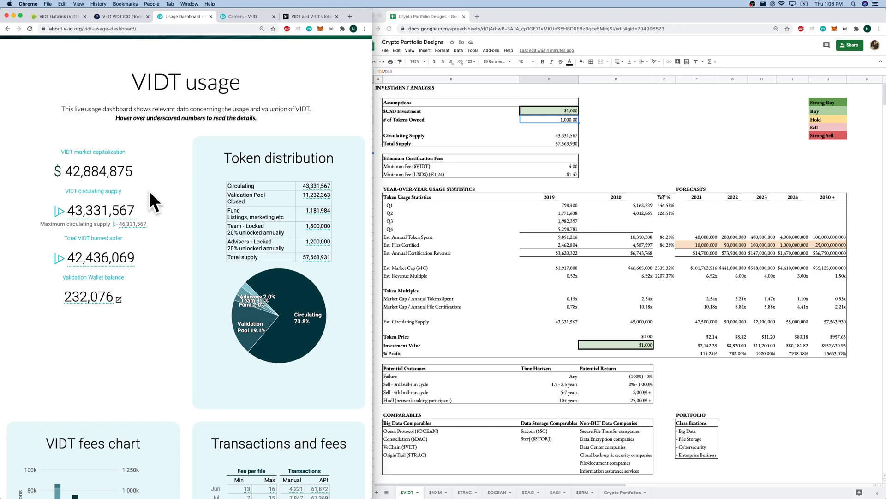
Step: Read the token flow diagram and the Monthly Actions section in the Medium article on V-ID's tokenomics
{"action": "scroll", "coordinate": [149, 189], "scroll_direction": "down", "scroll_amount": 3}
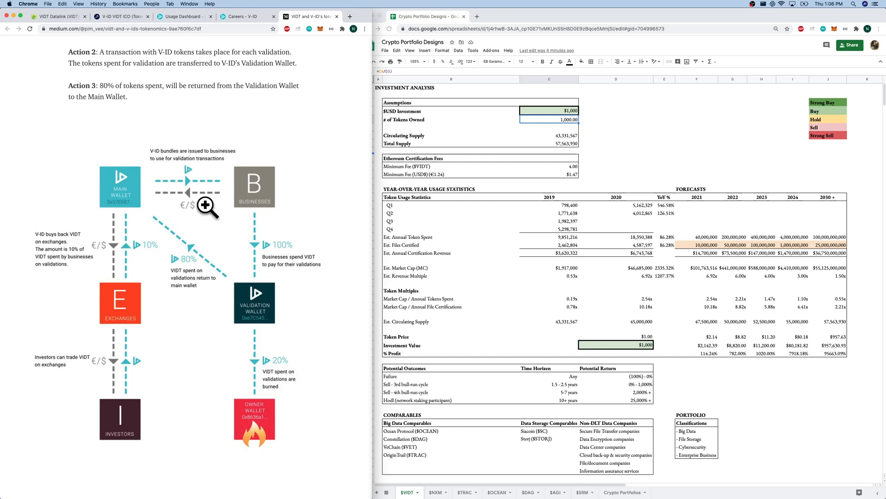
{"action": "scroll", "coordinate": [206, 138], "scroll_direction": "down", "scroll_amount": 10}
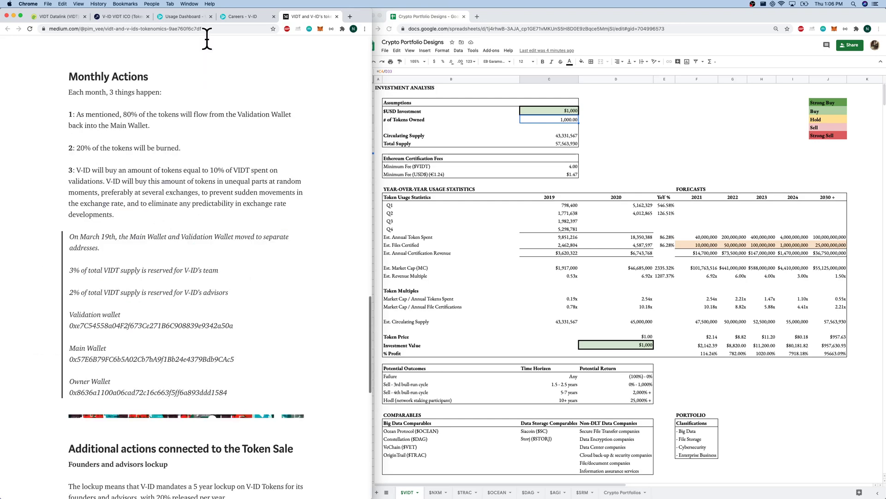
{"action": "scroll", "coordinate": [206, 39], "scroll_direction": "up", "scroll_amount": 5}
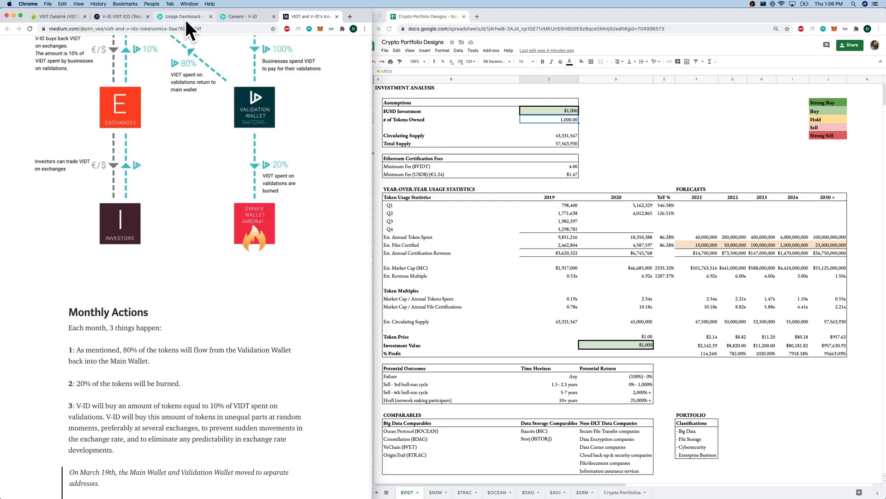
Step: Examine the fees chart, transactions, certification fee per file, and burns and buybacks on the VIDT usage dashboard
{"action": "left_click", "coordinate": [185, 18]}
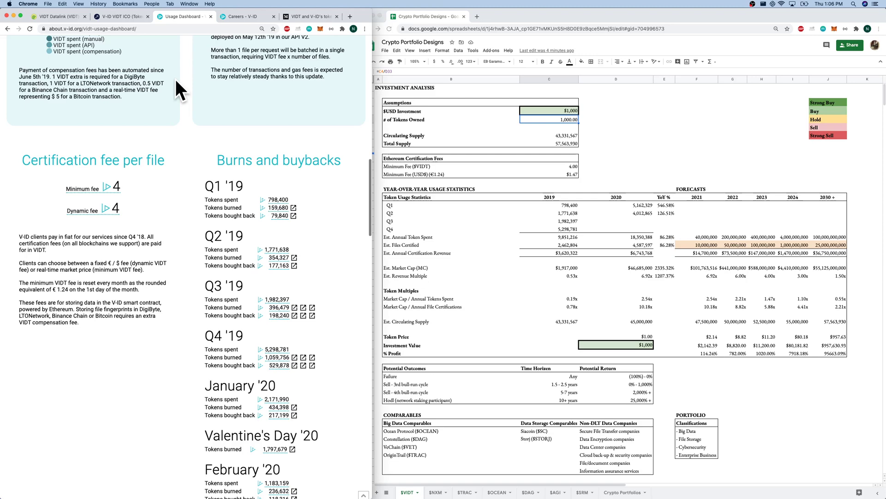
{"action": "scroll", "coordinate": [176, 82], "scroll_direction": "up", "scroll_amount": 8}
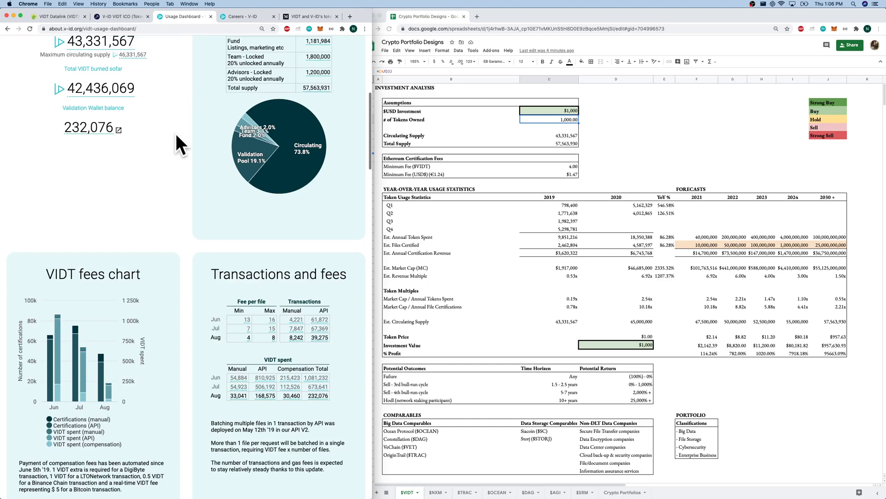
{"action": "scroll", "coordinate": [202, 198], "scroll_direction": "down", "scroll_amount": 4}
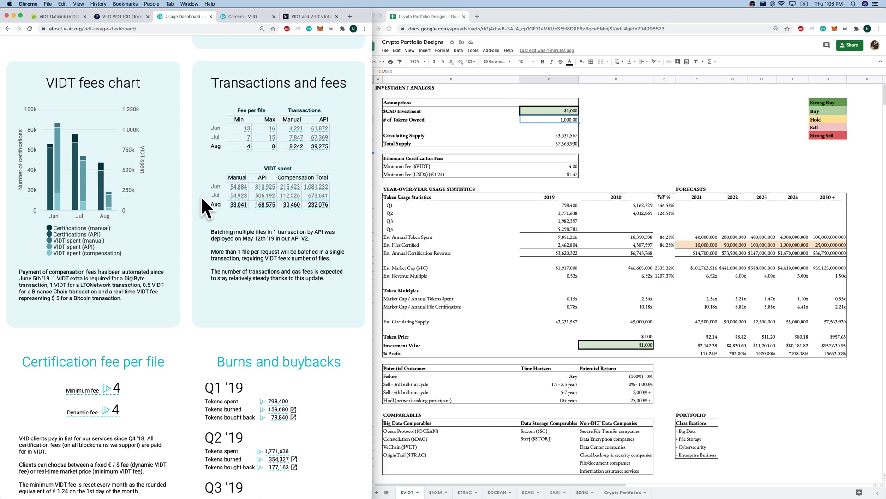
{"action": "scroll", "coordinate": [269, 348], "scroll_direction": "down", "scroll_amount": 1}
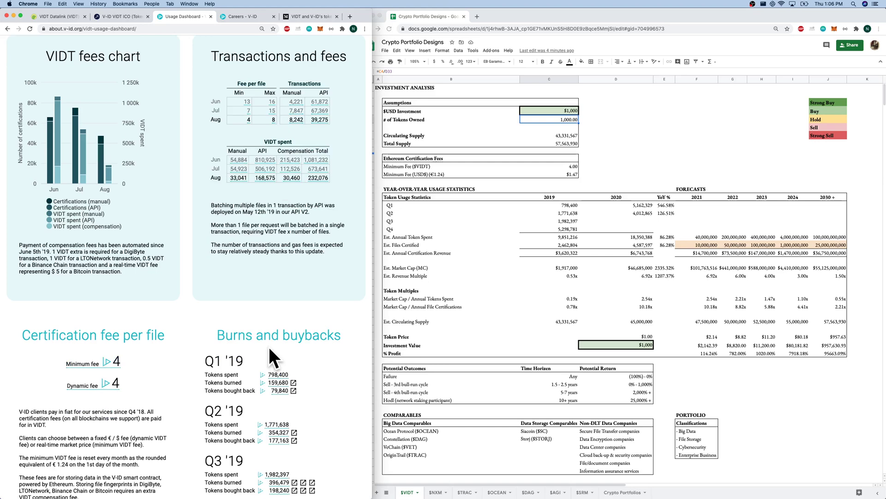
{"action": "scroll", "coordinate": [268, 347], "scroll_direction": "down", "scroll_amount": 3}
{"action": "mouse_move", "coordinate": [81, 290]}
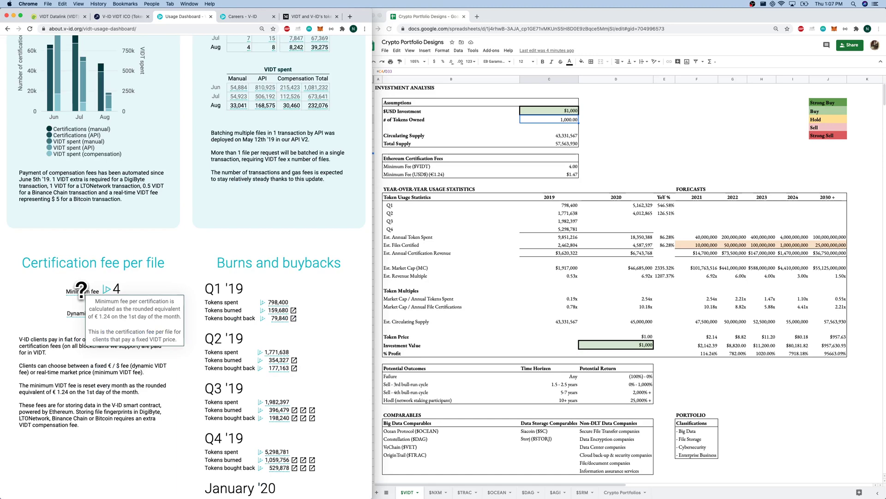
Step: Review the Ethereum Certification Fees in the $VIDT sheet, including the minimum USD fee, and select the 2019 Q1 token usage
{"action": "left_click", "coordinate": [584, 159]}
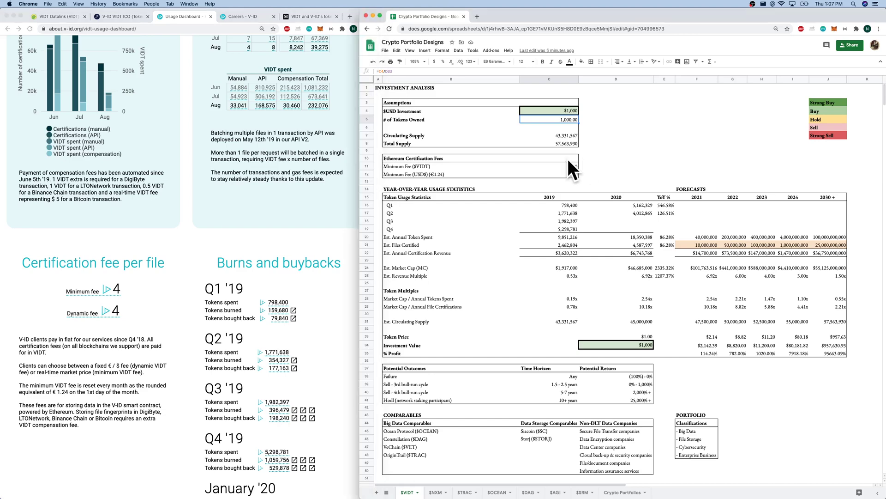
{"action": "left_click", "coordinate": [431, 158]}
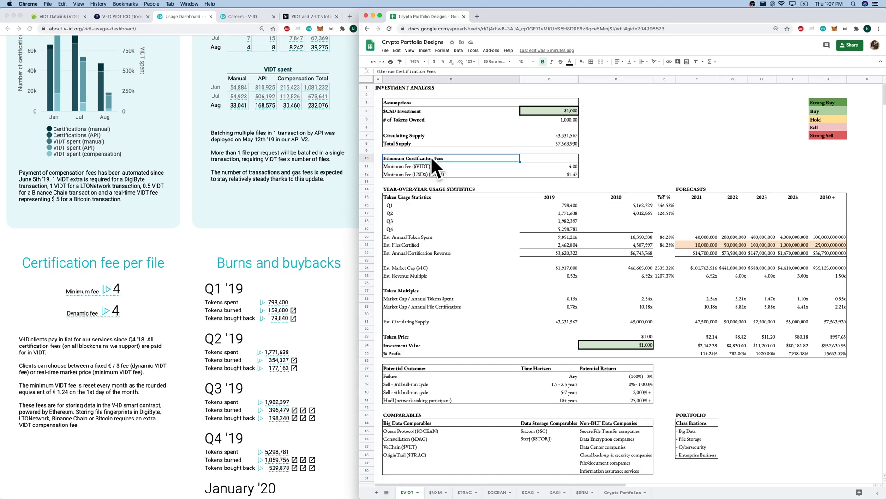
{"action": "left_click_drag", "start_coordinate": [431, 166], "coordinate": [572, 175]}
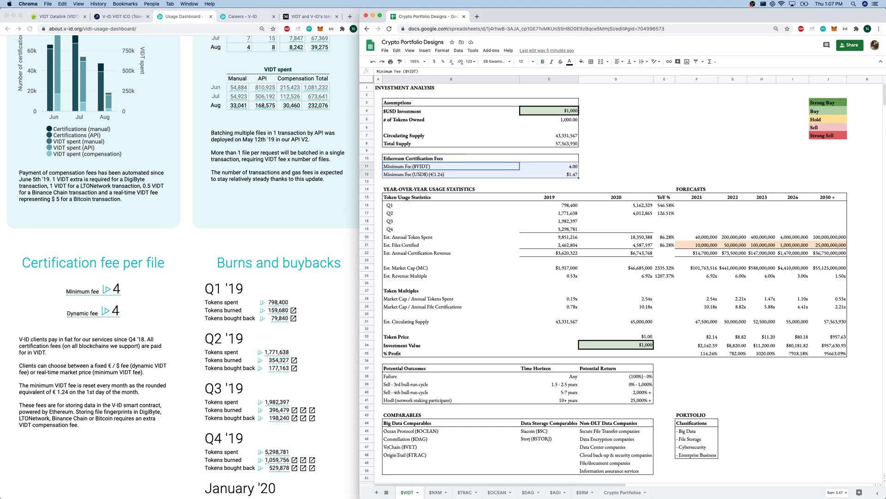
{"action": "left_click", "coordinate": [549, 174]}
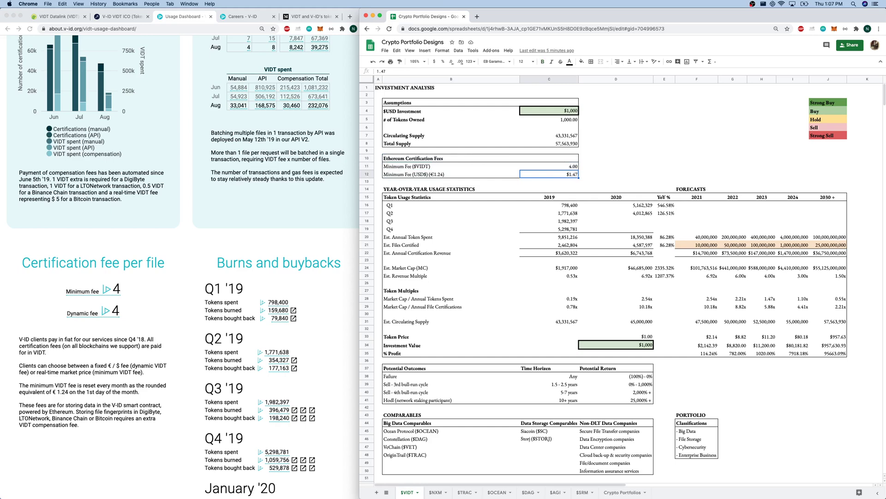
{"action": "key", "text": "Down"}
{"action": "key", "text": "Down"}
{"action": "key", "text": "Down"}
{"action": "key", "text": "Down"}
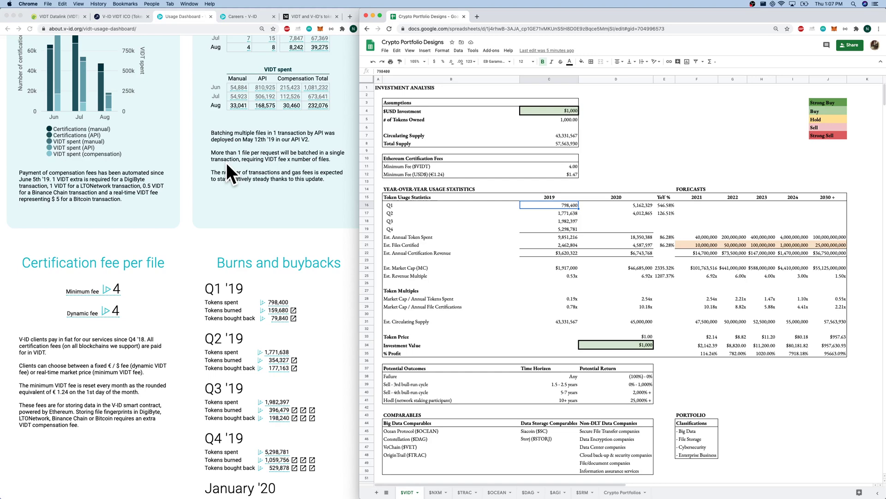
Step: Check the dashboard's explanation of the minimum certification fee and its quarterly tokens spent, and select the sheet's 2019 Q4 usage value
{"action": "left_click", "coordinate": [226, 162]}
{"action": "scroll", "coordinate": [226, 162], "scroll_direction": "down", "scroll_amount": 4}
{"action": "mouse_move", "coordinate": [105, 112]}
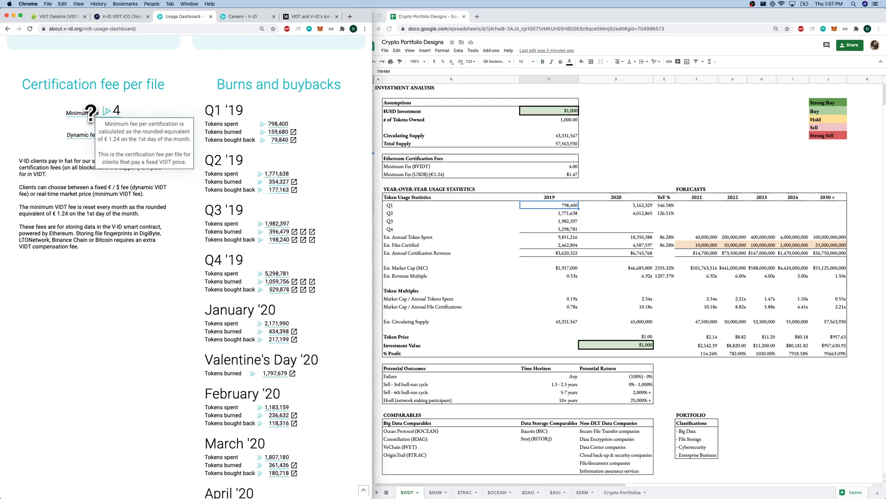
{"action": "left_click", "coordinate": [550, 229]}
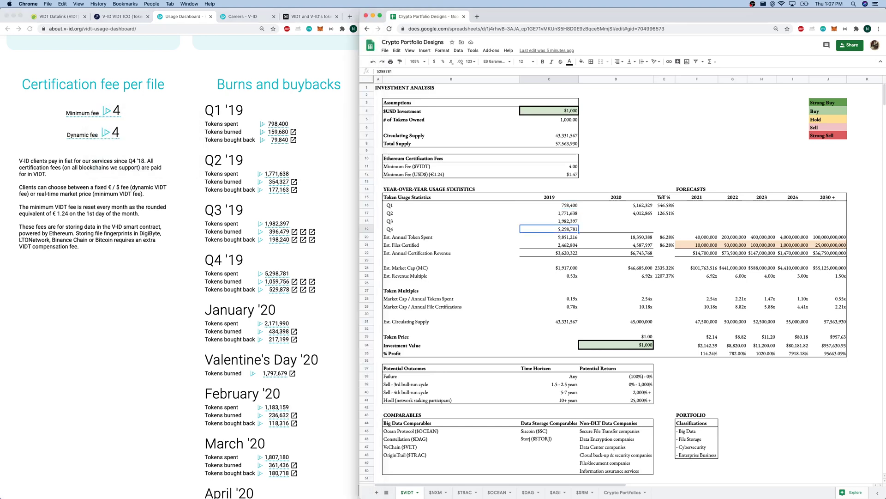
Step: Review the 2019 and 2020 estimated annual tokens spent and files certified in the $VIDT sheet, along with the YoY % column
{"action": "left_click_drag", "start_coordinate": [462, 246], "coordinate": [616, 245]}
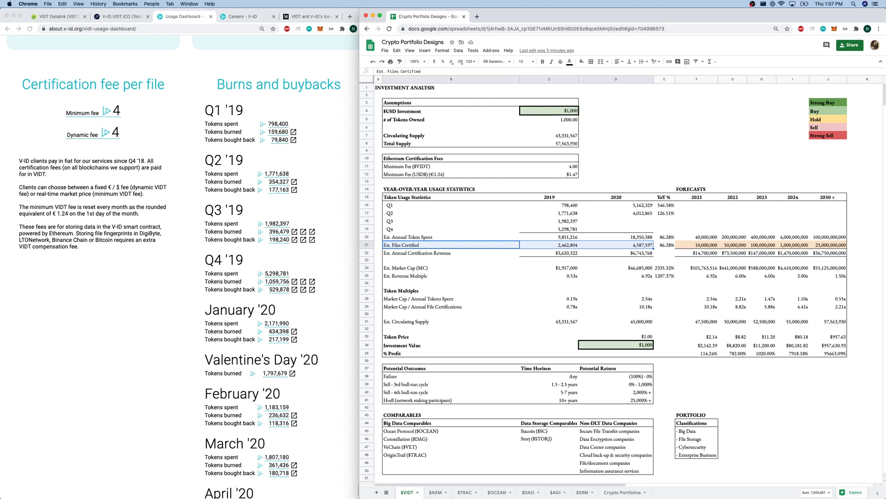
{"action": "left_click_drag", "start_coordinate": [664, 197], "coordinate": [664, 205]}
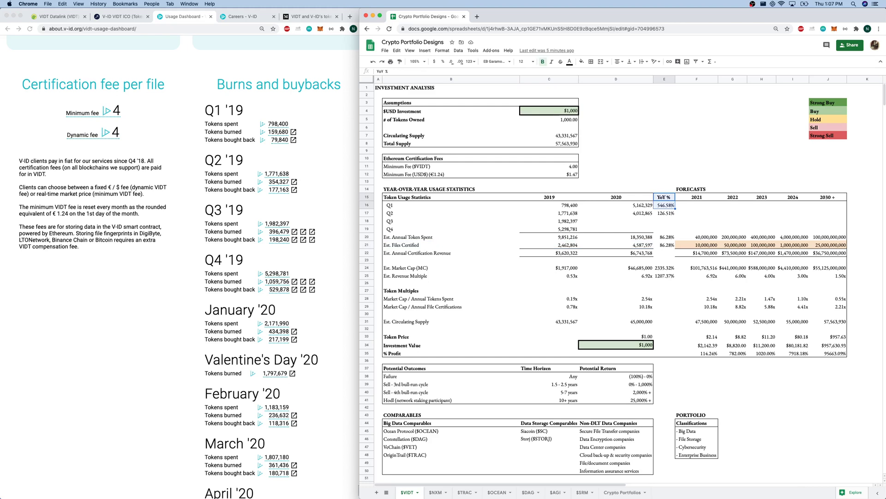
{"action": "left_click_drag", "start_coordinate": [451, 237], "coordinate": [664, 237]}
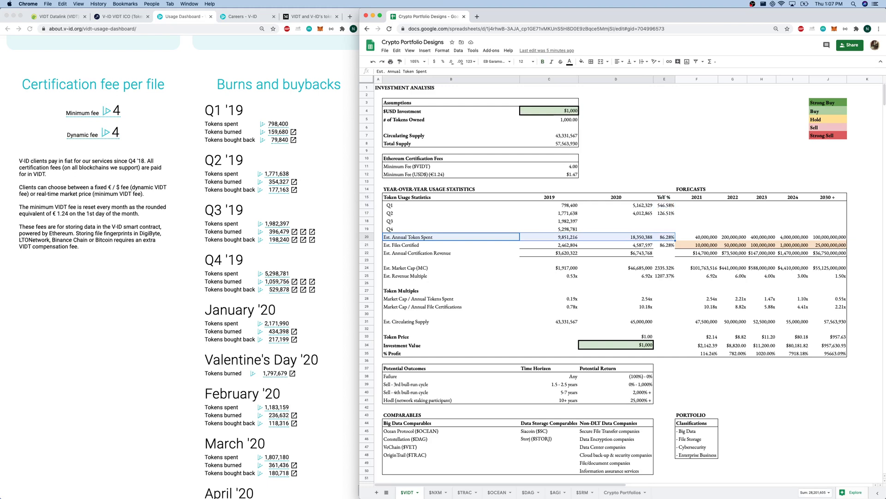
{"action": "key", "text": "Down"}
{"action": "key", "text": "Right"}
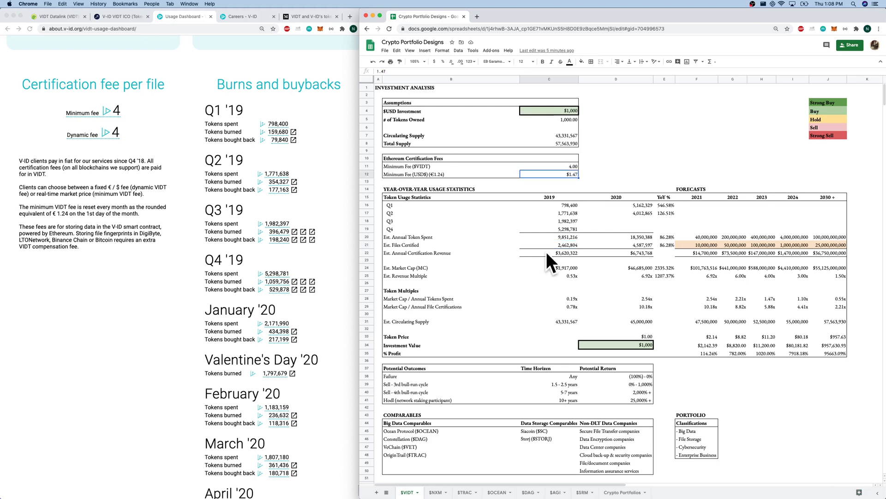
Step: Compare the estimated annual certification revenue, market cap and revenue multiple for 2019 and 2020
{"action": "left_click", "coordinate": [547, 251]}
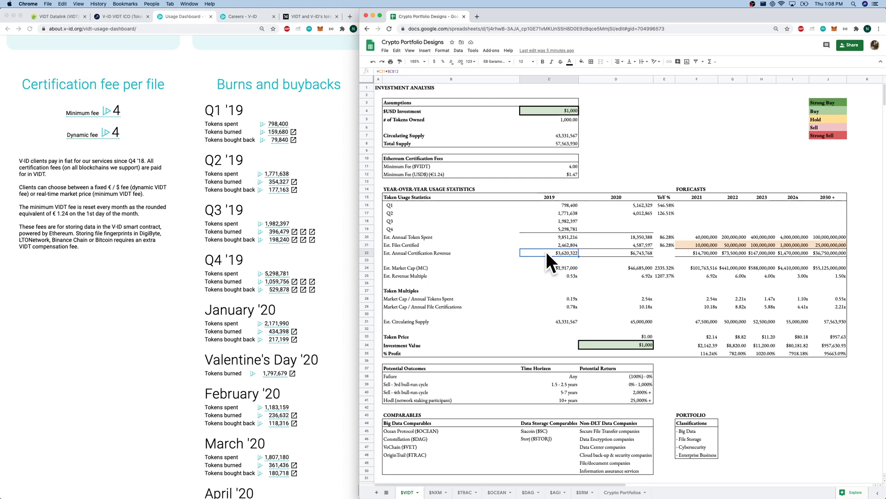
{"action": "key", "text": "shift+Right"}
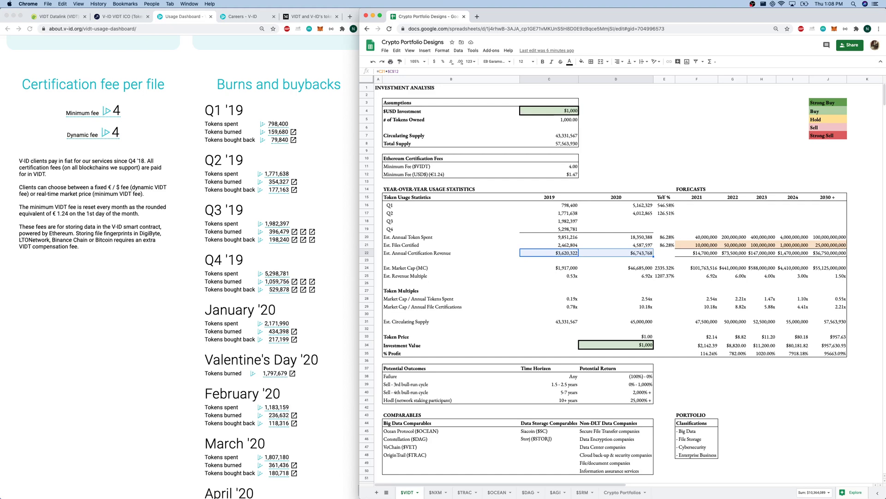
{"action": "left_click_drag", "start_coordinate": [497, 269], "coordinate": [605, 269]}
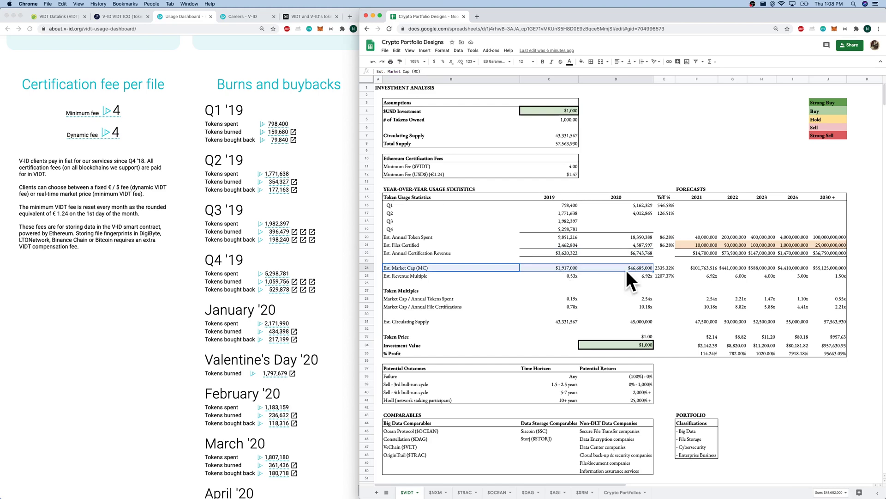
{"action": "key", "text": "Down"}
{"action": "key", "text": "shift+Right"}
{"action": "key", "text": "shift+Right"}
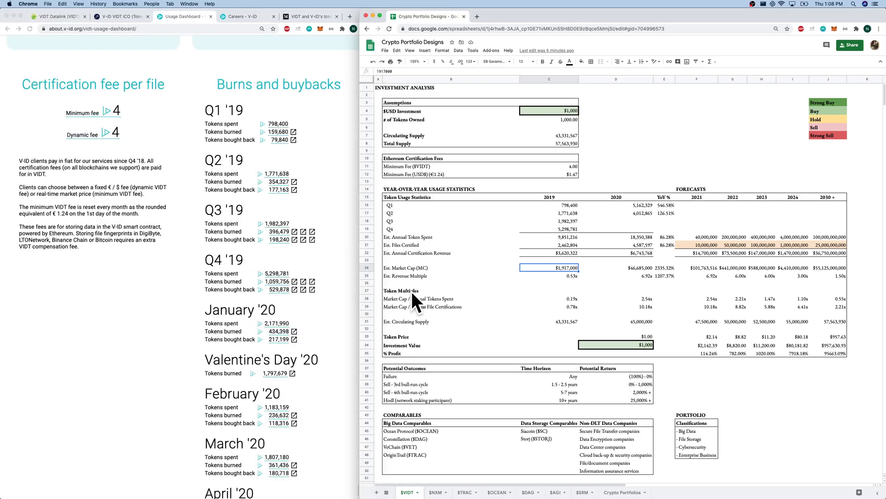
Step: Examine the Token Multiples for annual tokens spent and file certifications, and select the 2020 investment value
{"action": "left_click", "coordinate": [416, 298]}
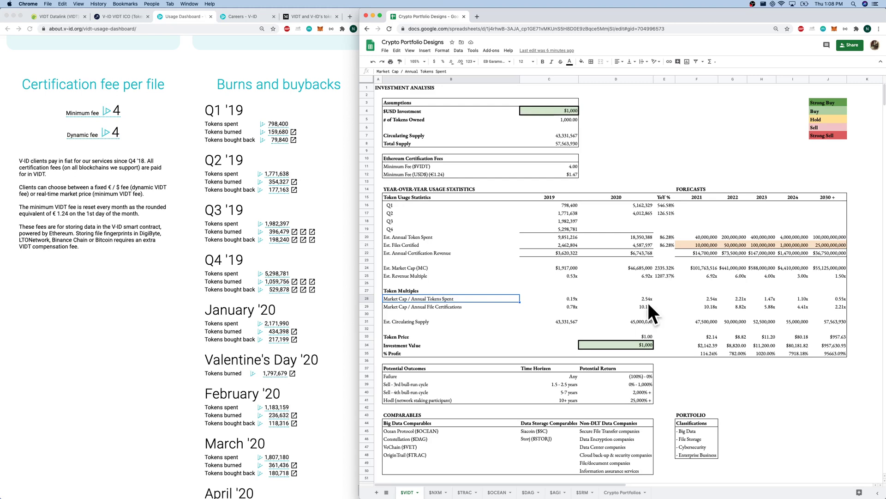
{"action": "left_click", "coordinate": [623, 306]}
{"action": "left_click", "coordinate": [623, 71]}
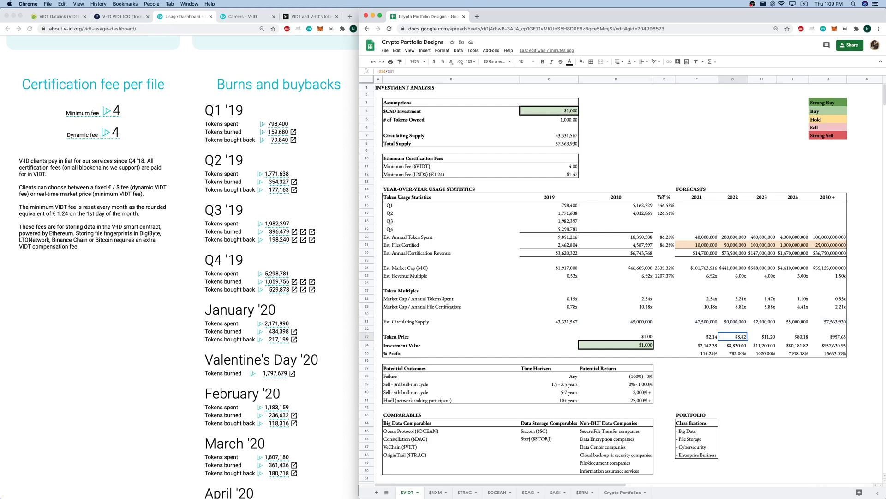
{"action": "left_click", "coordinate": [616, 345]}
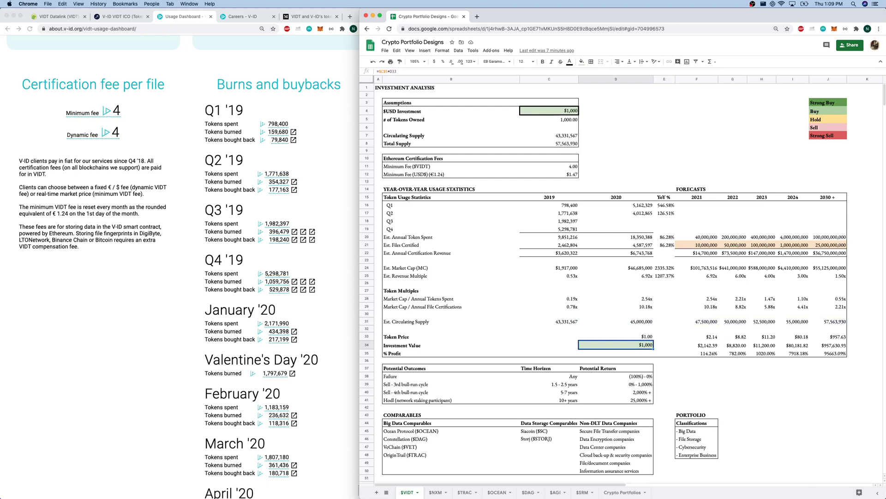
Step: Review the estimated files certified from 2020 onward, selecting the forecasts from 2021 through 2030+
{"action": "left_click", "coordinate": [600, 245]}
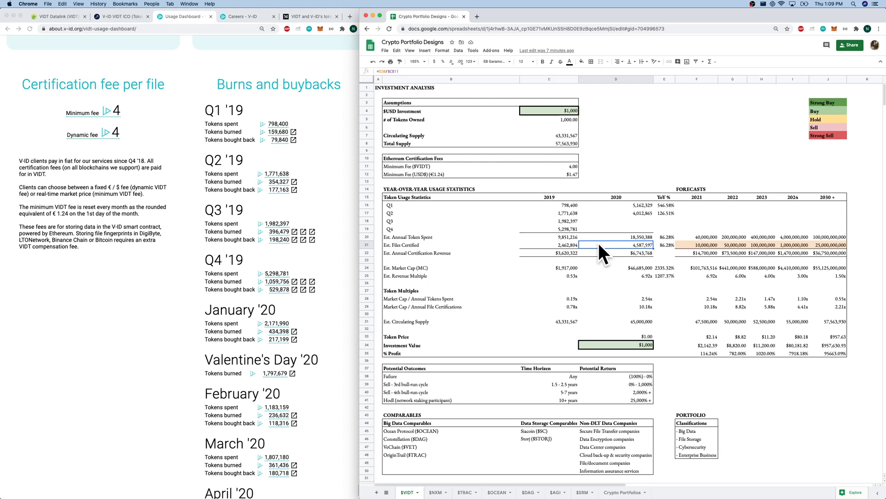
{"action": "key", "text": "Right"}
{"action": "key", "text": "Right"}
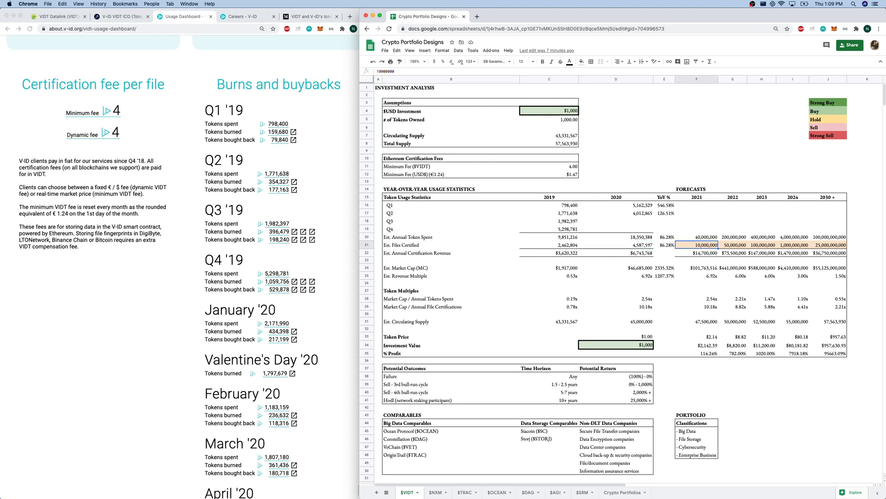
{"action": "key", "text": "shift+Right"}
{"action": "key", "text": "shift+Right"}
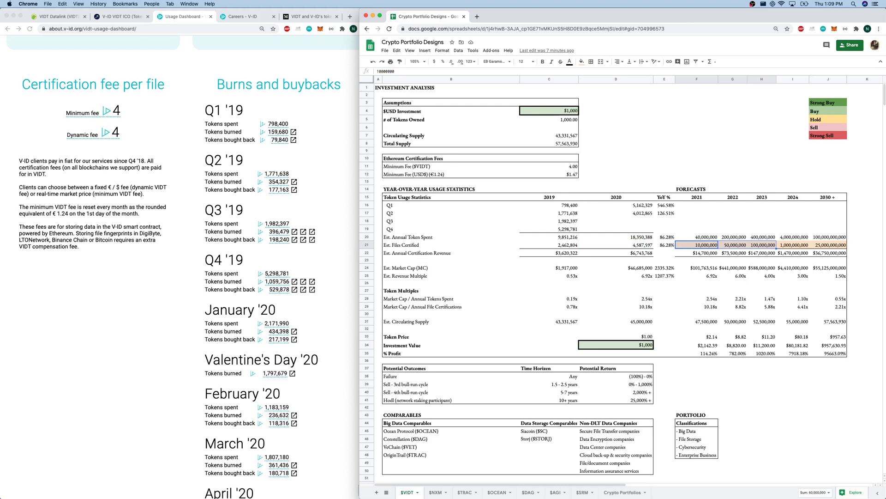
{"action": "key", "text": "shift+Right"}
{"action": "key", "text": "shift+Right"}
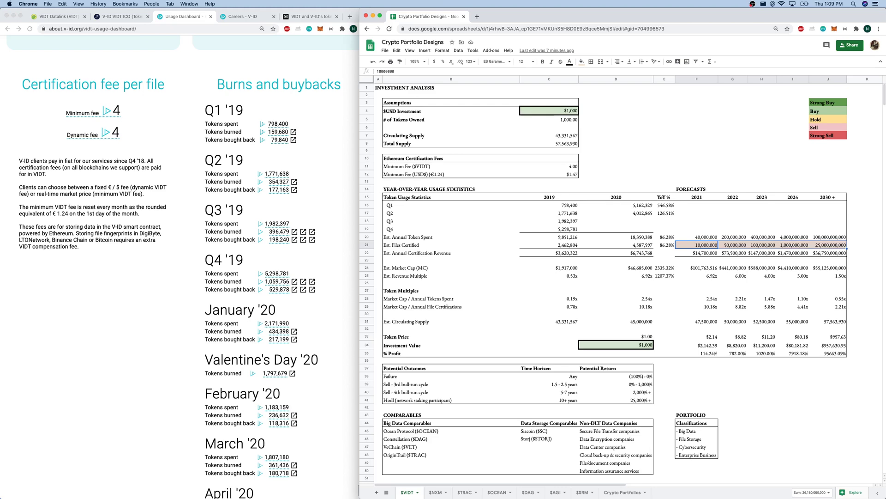
Step: Check the 2023 certification revenue and the 2020 revenue multiple with its YoY change, and inspect the 2021 market cap formula without changing it
{"action": "left_click", "coordinate": [762, 253]}
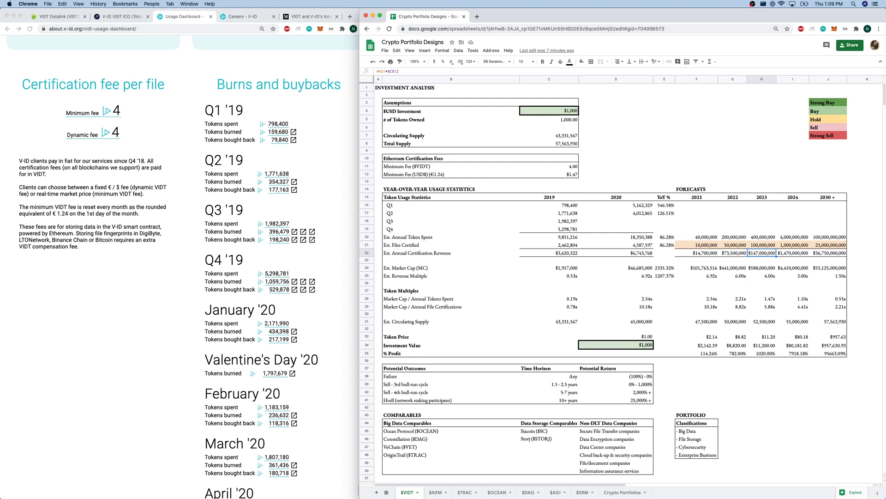
{"action": "left_click", "coordinate": [697, 268]}
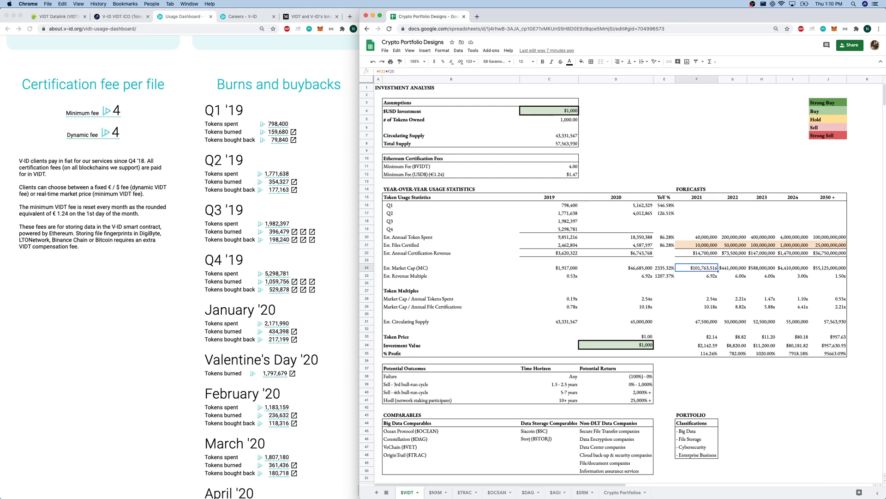
{"action": "left_click", "coordinate": [628, 276]}
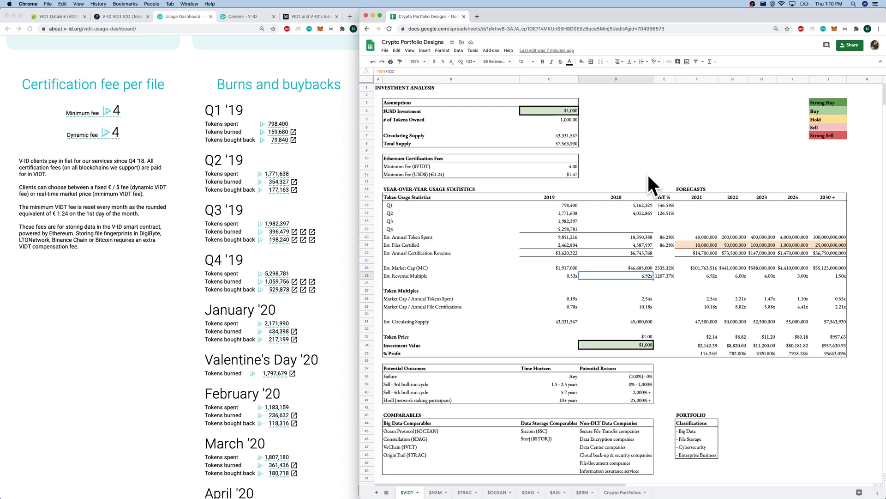
{"action": "key", "text": "Right"}
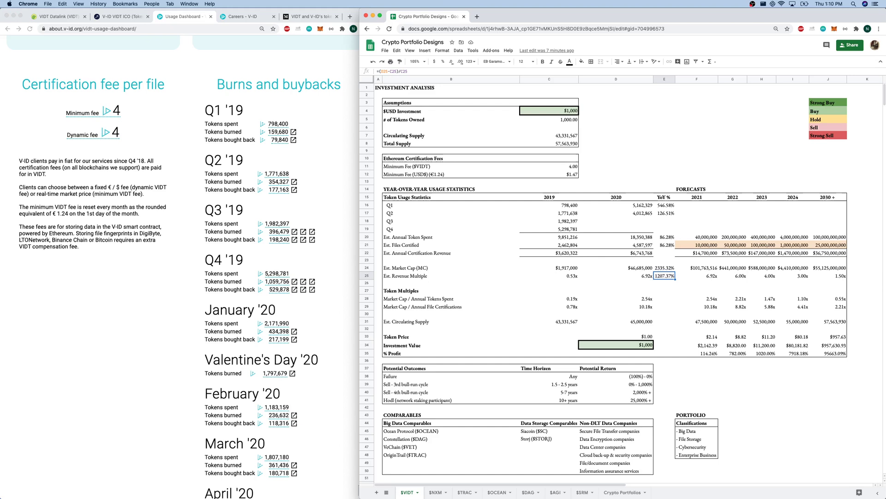
{"action": "left_click", "coordinate": [711, 267]}
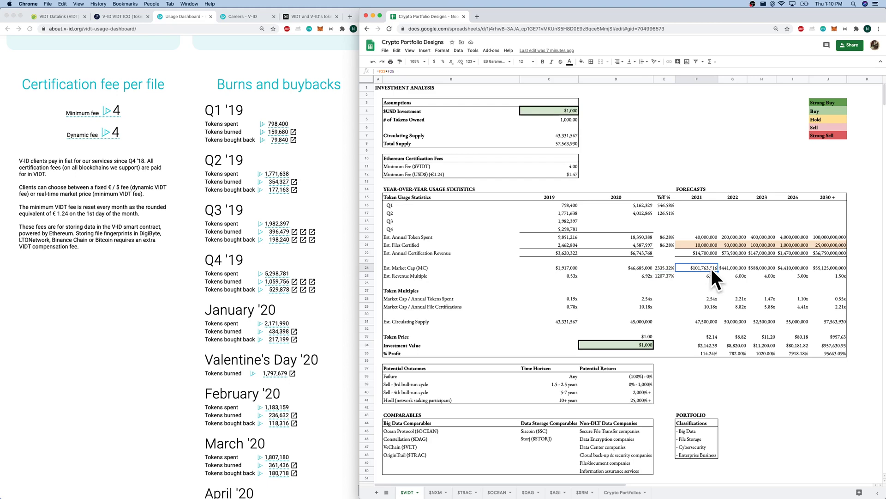
{"action": "left_click", "coordinate": [691, 72]}
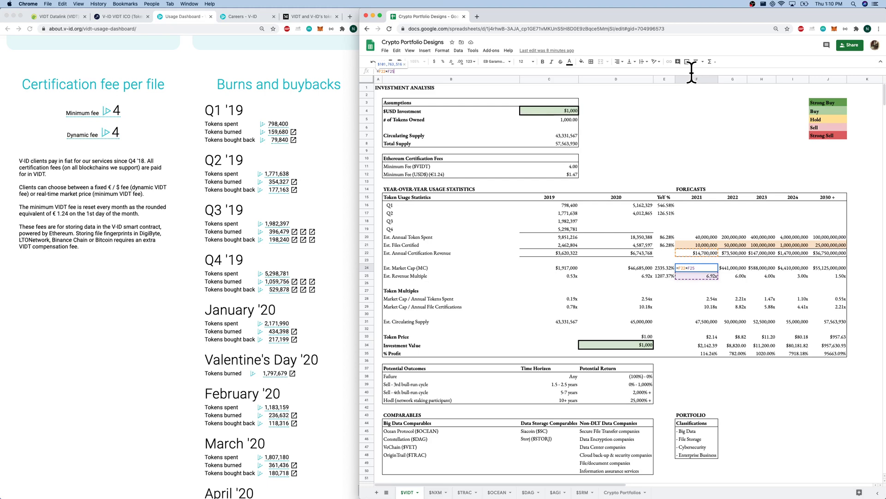
{"action": "key", "text": "Escape"}
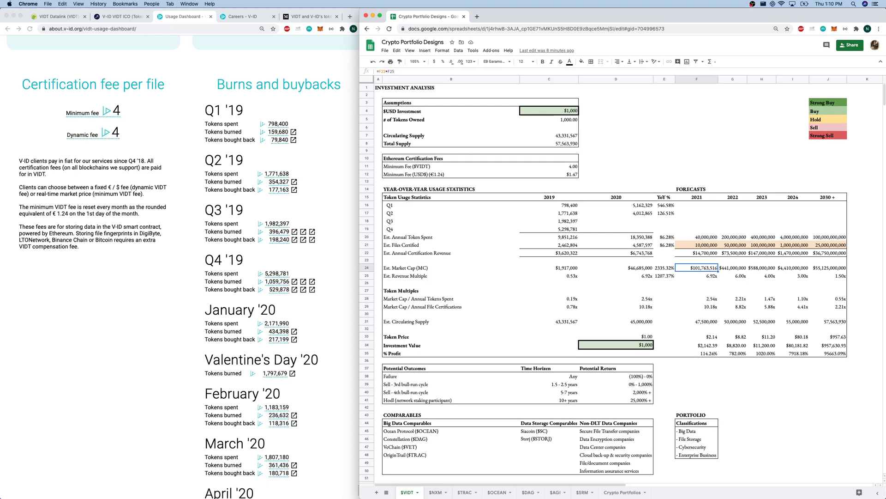
Step: Check the 2021 estimated circulating supply and token price, and review the forecast revenue multiples from 2021 through 2030+
{"action": "left_click", "coordinate": [697, 322]}
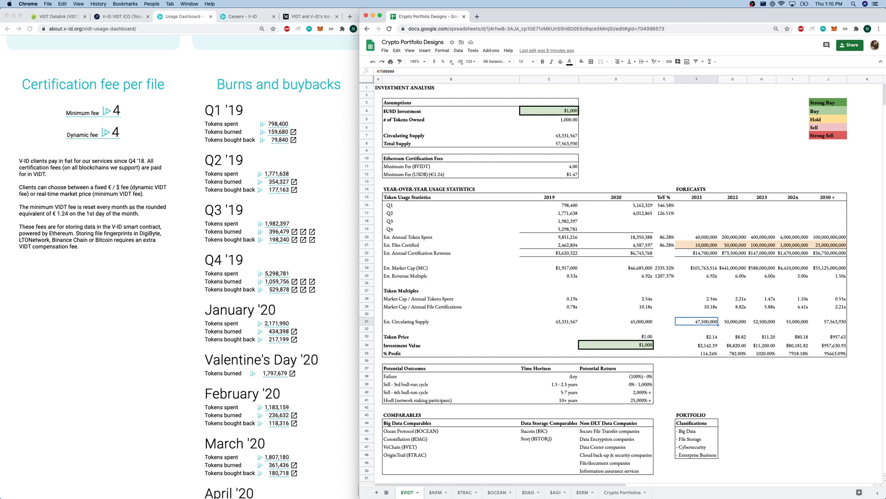
{"action": "left_click", "coordinate": [697, 336]}
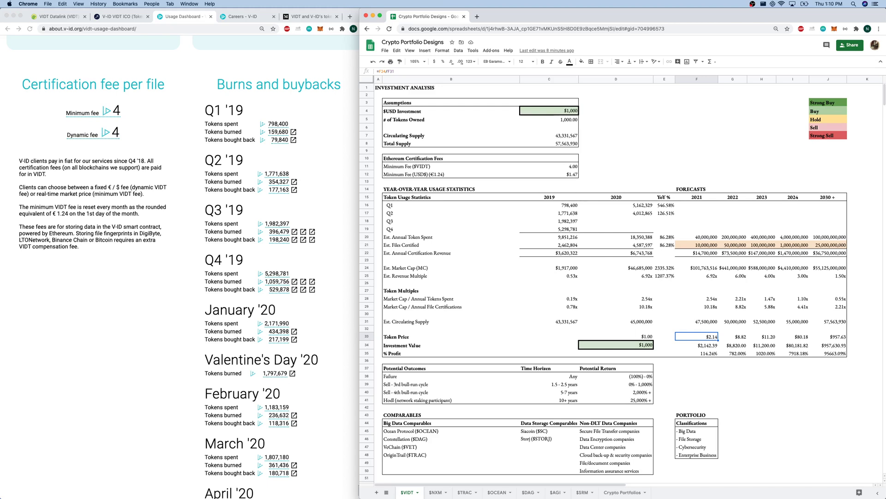
{"action": "left_click_drag", "start_coordinate": [697, 276], "coordinate": [829, 276]}
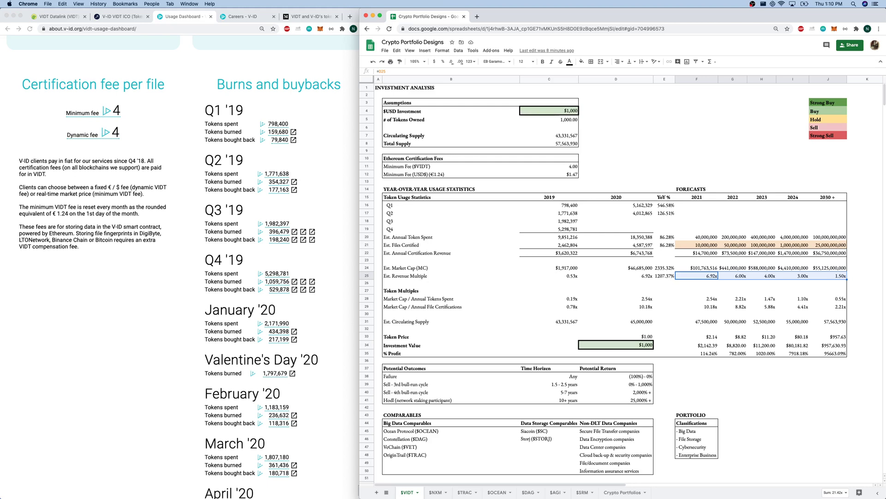
{"action": "left_click", "coordinate": [697, 260]}
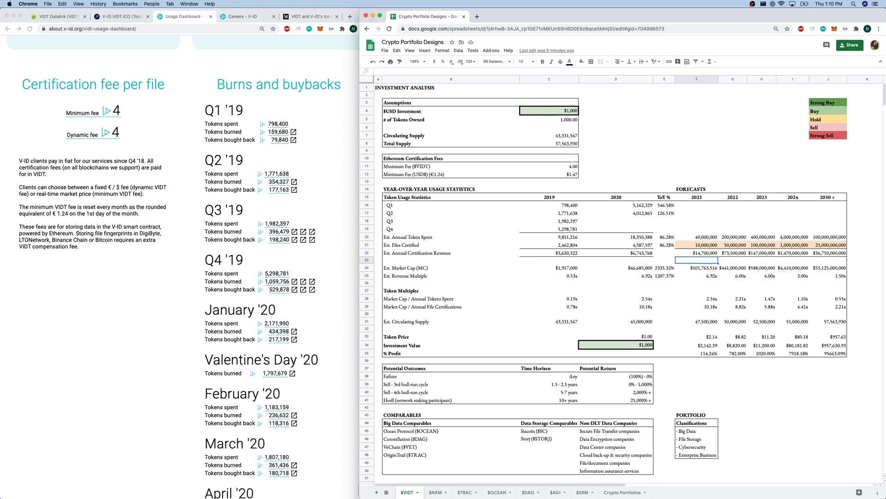
Step: Relate the forecast files certified to the estimated market caps for 2022, 2023 and 2030+, including the 2030+ certification revenue
{"action": "left_click", "coordinate": [733, 245]}
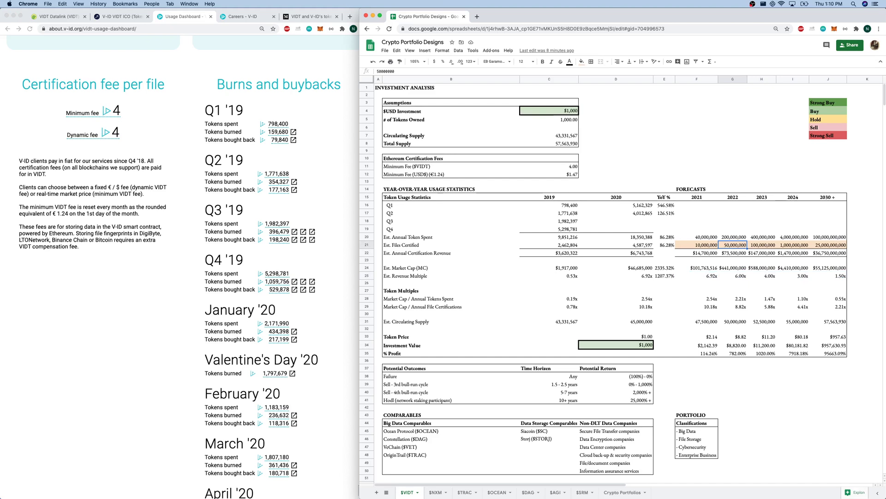
{"action": "left_click_drag", "start_coordinate": [733, 268], "coordinate": [762, 268]}
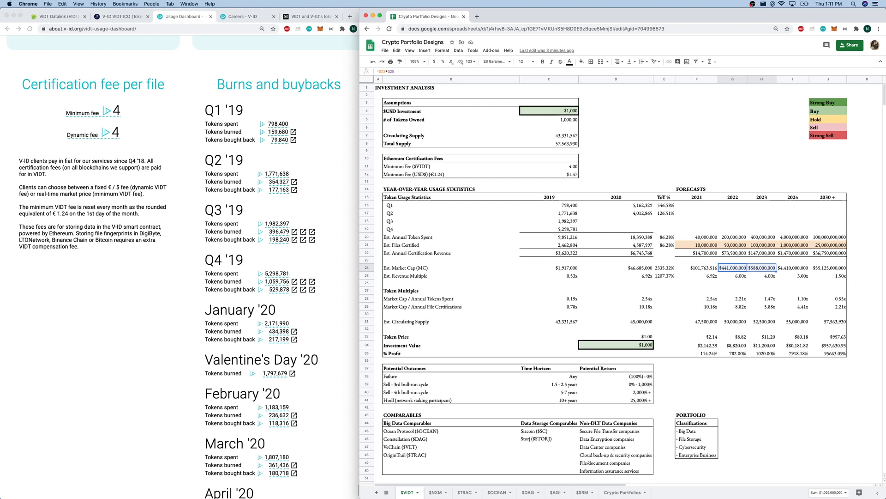
{"action": "left_click", "coordinate": [830, 245]}
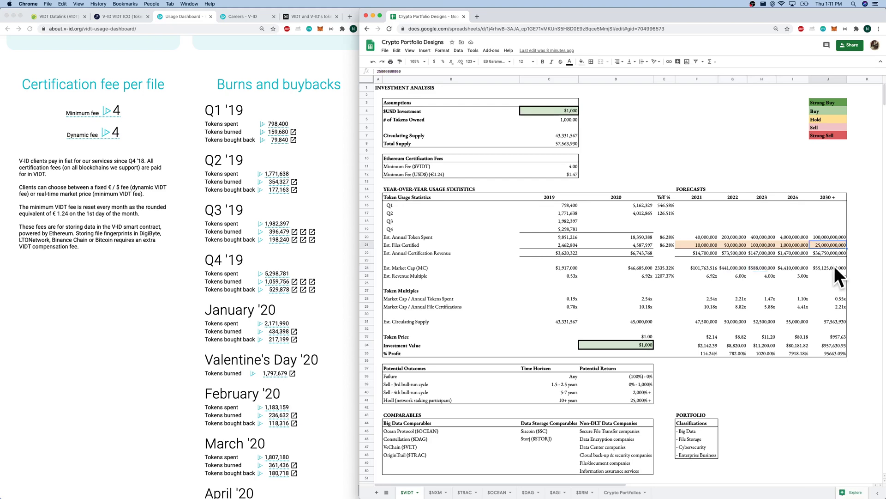
{"action": "left_click", "coordinate": [835, 268]}
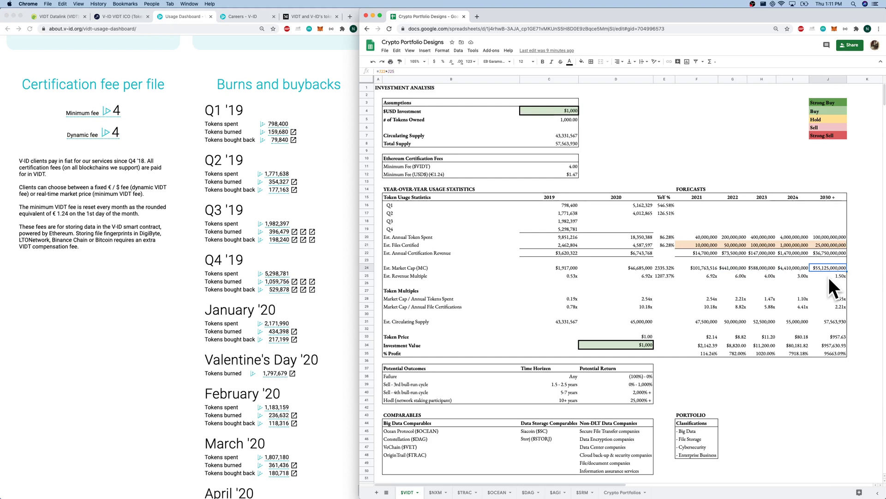
{"action": "key", "text": "Up"}
{"action": "key", "text": "Up"}
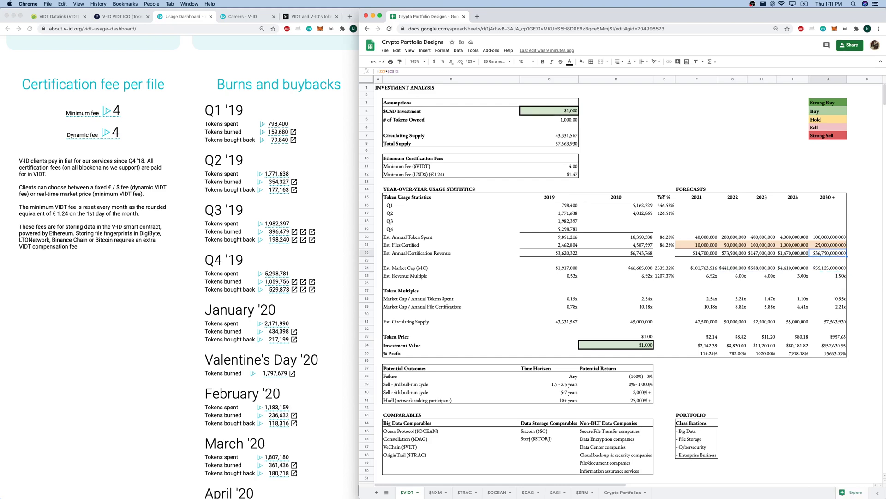
{"action": "key", "text": "Down"}
{"action": "key", "text": "Down"}
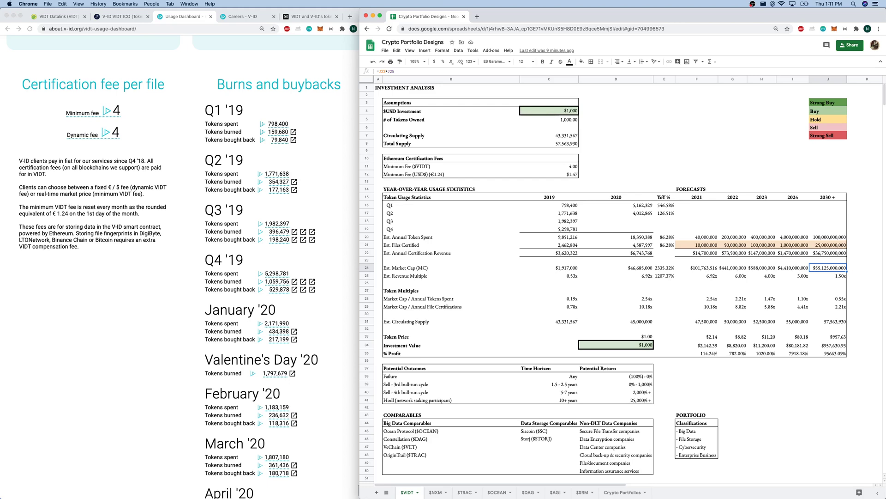
Step: Compare the forecast token multiples with 2020, and review the forecast token prices and the 2023 % Profit
{"action": "left_click_drag", "start_coordinate": [828, 298], "coordinate": [698, 307]}
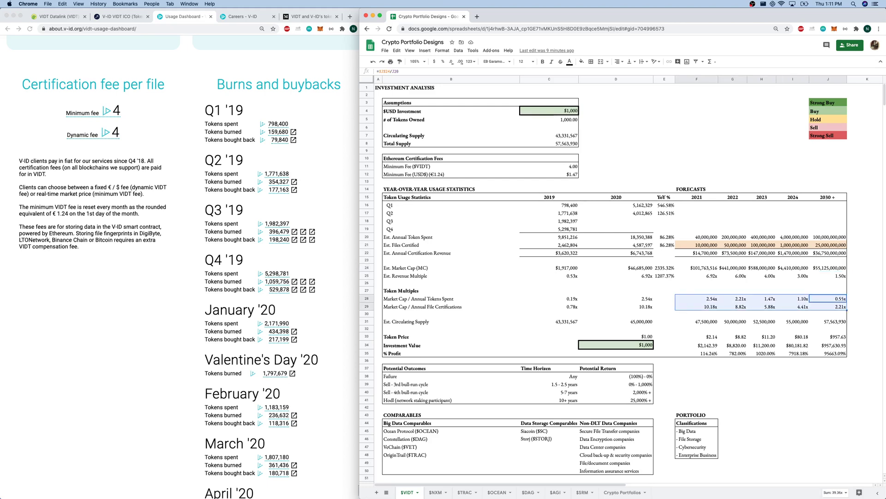
{"action": "left_click", "coordinate": [616, 306]}
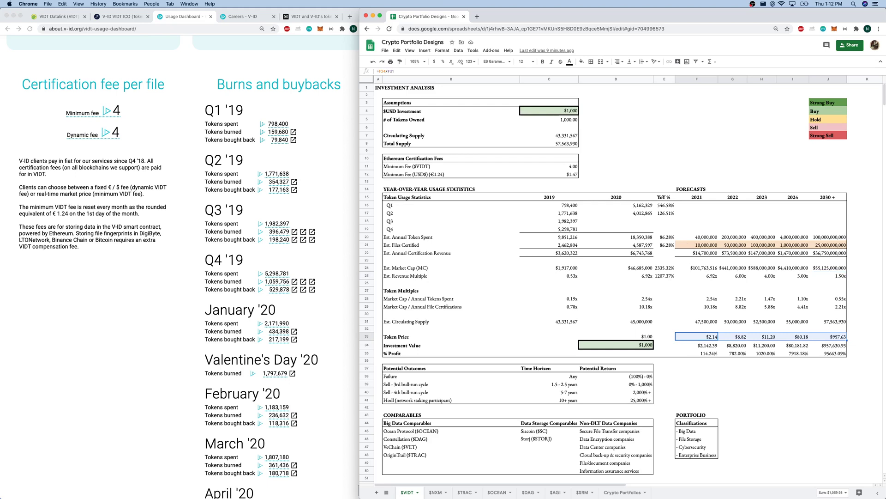
{"action": "left_click", "coordinate": [761, 354]}
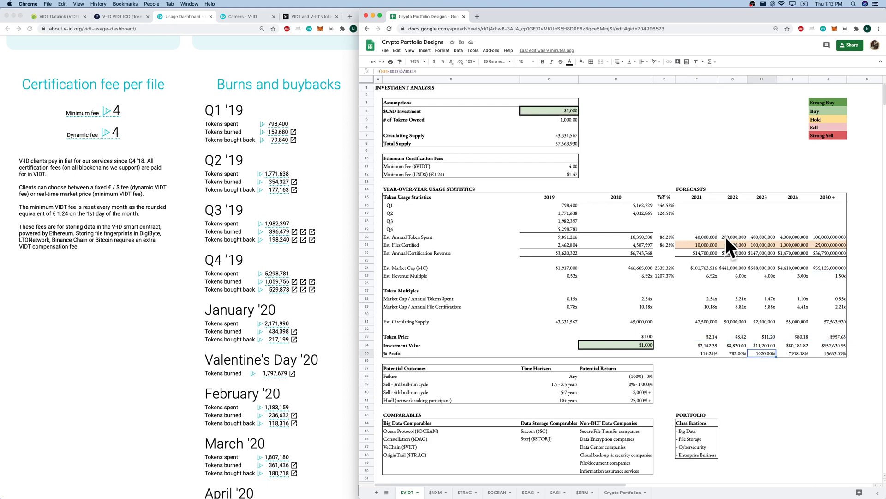
Step: Review the forecast files certified for 2023, 2024 and 2030+, alongside the 2023 investment value and the 2030+ token price
{"action": "left_click", "coordinate": [762, 245]}
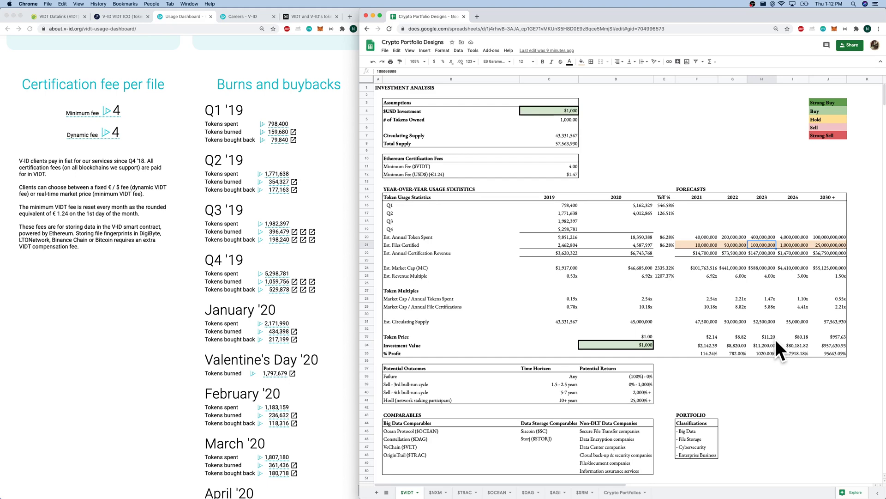
{"action": "left_click", "coordinate": [775, 346]}
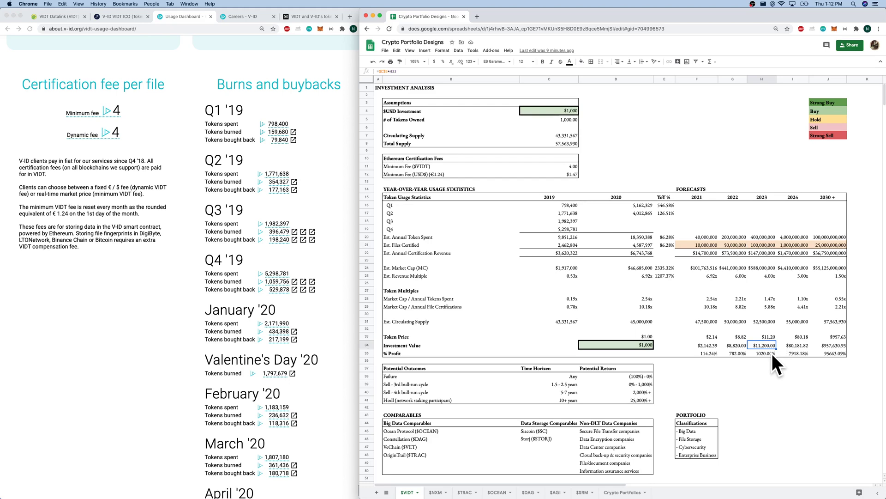
{"action": "left_click", "coordinate": [794, 245]}
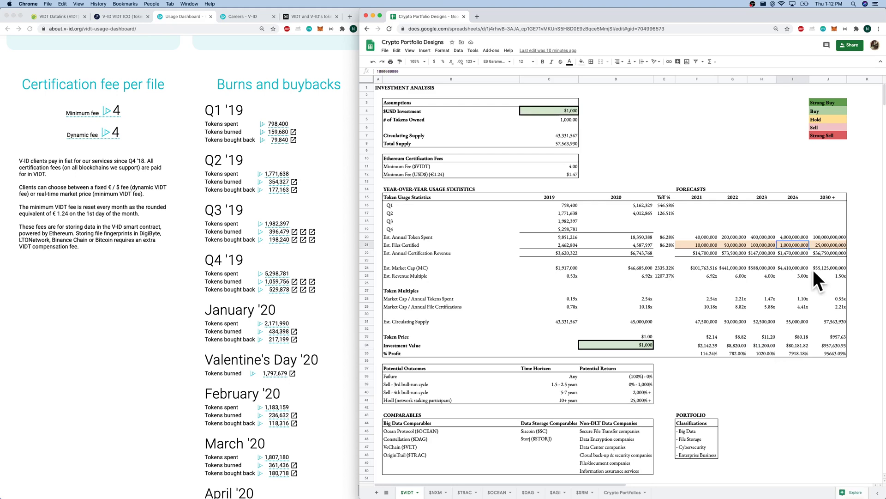
{"action": "key", "text": "Right"}
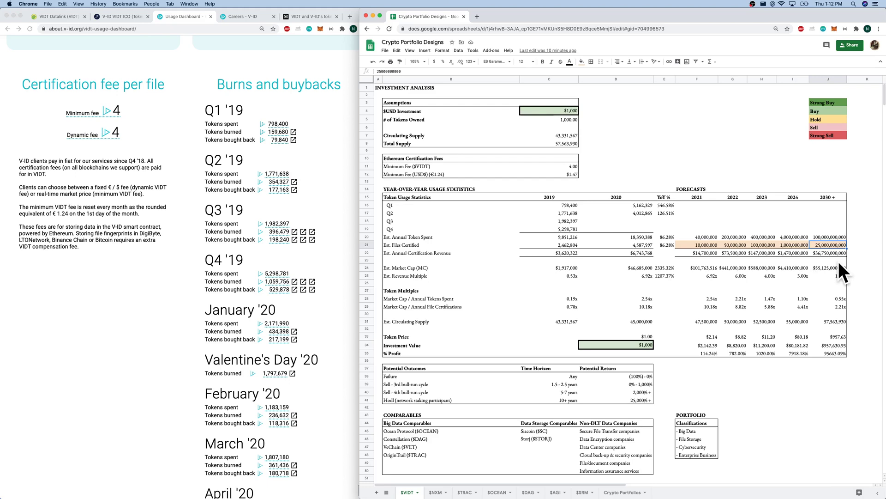
{"action": "left_click", "coordinate": [840, 338]}
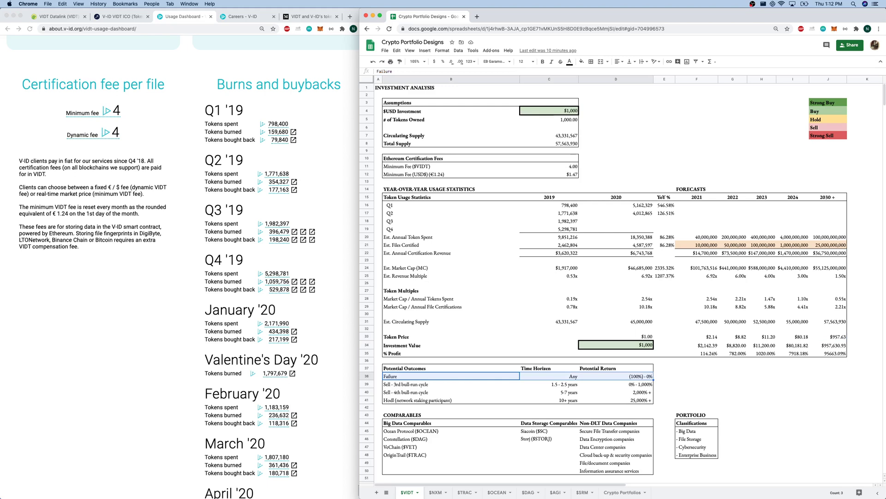
Step: View the team members on the V-ID Careers page and close that page
{"action": "left_click", "coordinate": [249, 19]}
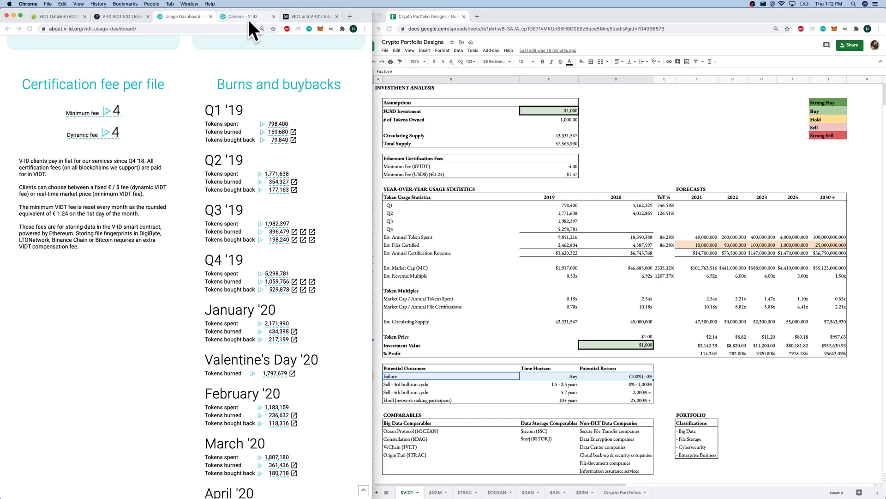
{"action": "left_click", "coordinate": [249, 17]}
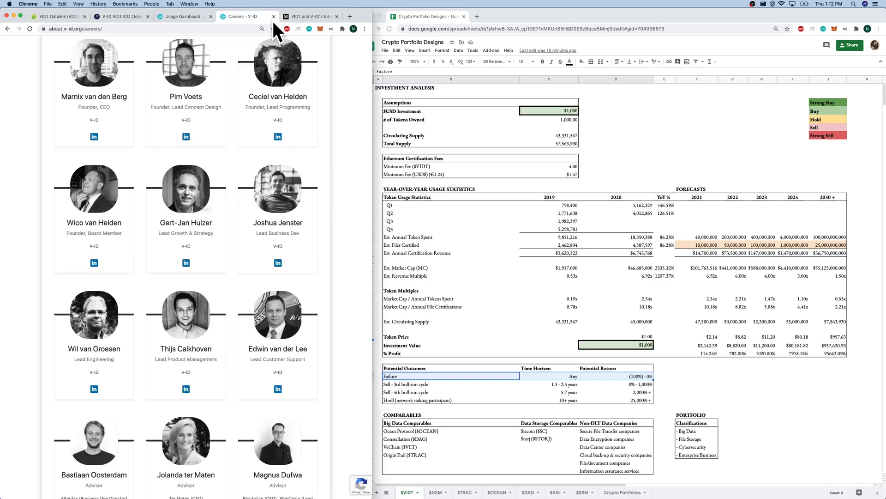
{"action": "left_click", "coordinate": [273, 17]}
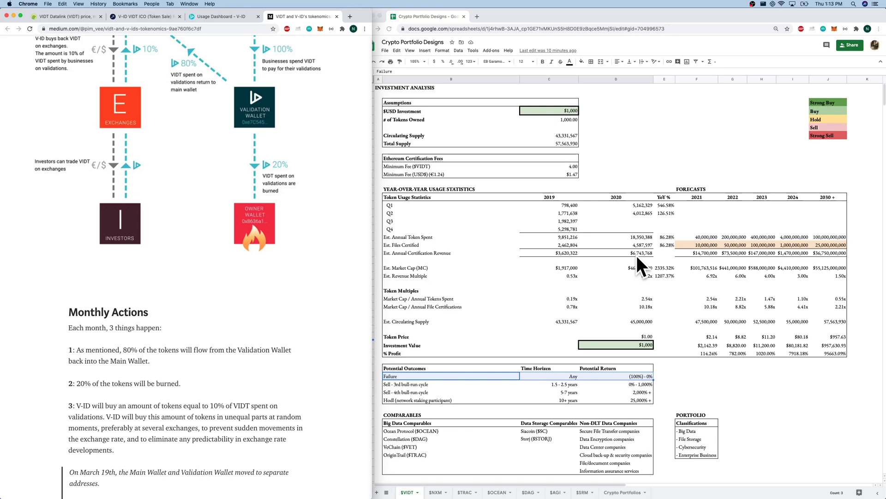
Step: Check the 2020 and 2019 certification revenue, and review the 4th bull-run and Hodl rows of the potential outcomes
{"action": "left_click", "coordinate": [636, 256]}
{"action": "key", "text": "Left"}
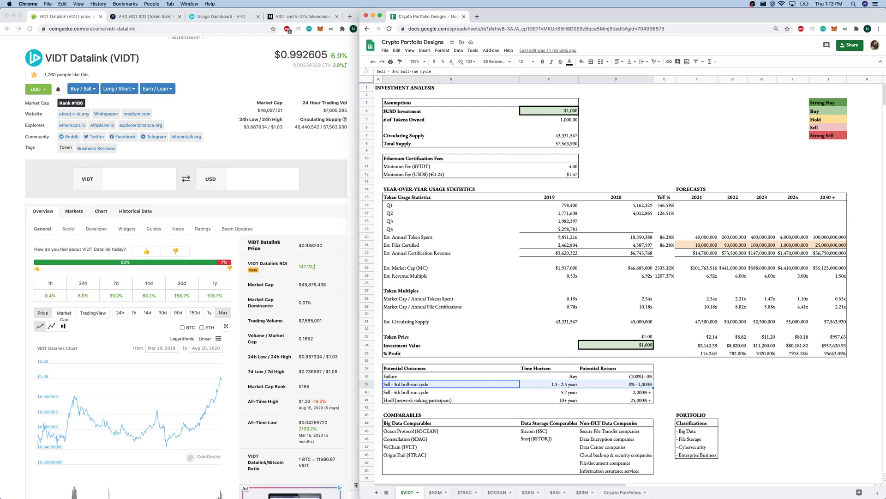
{"action": "left_click_drag", "start_coordinate": [451, 392], "coordinate": [616, 392]}
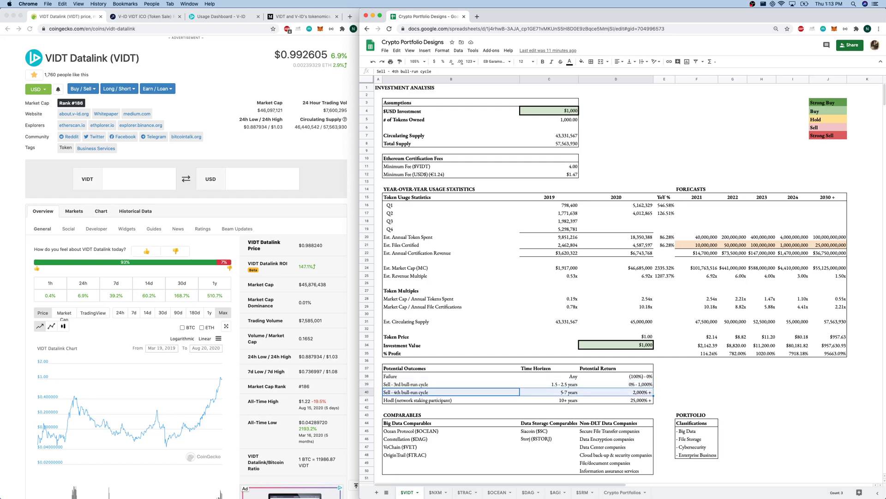
{"action": "left_click_drag", "start_coordinate": [451, 401], "coordinate": [616, 400]}
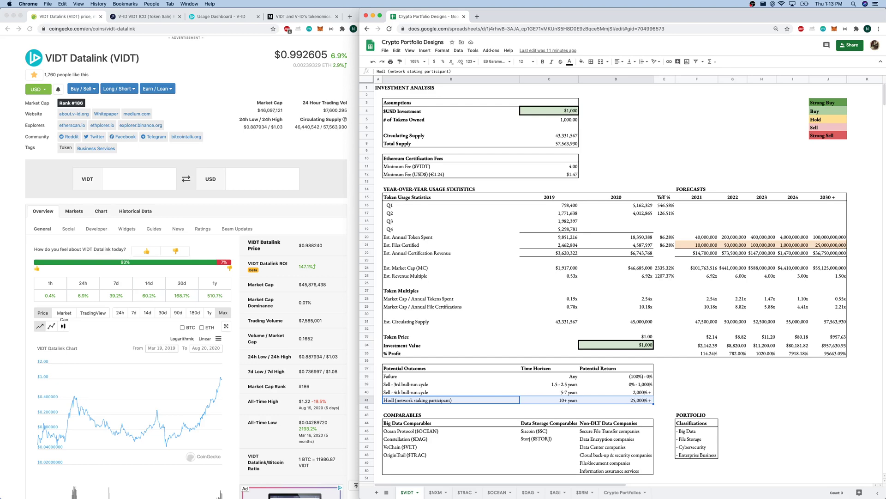
Step: Review the Big Data comparables, the Non-DLT Data Companies list and the portfolio classifications
{"action": "left_click", "coordinate": [451, 423]}
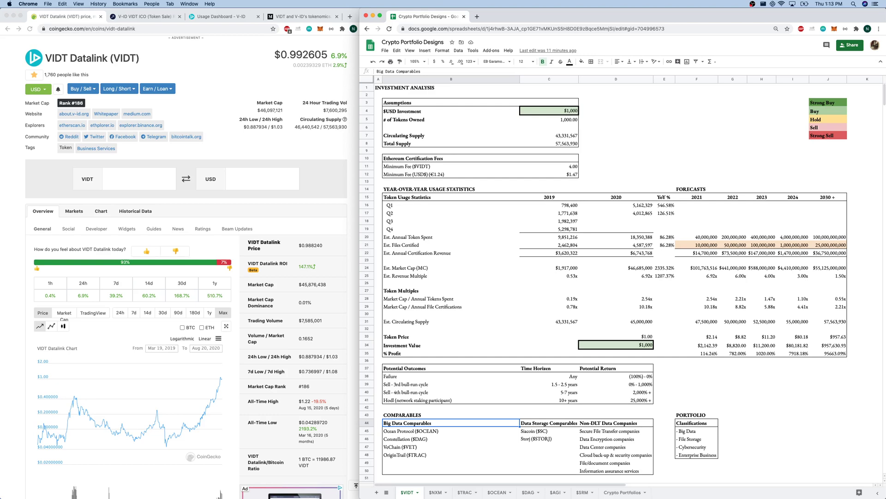
{"action": "left_click", "coordinate": [616, 414]}
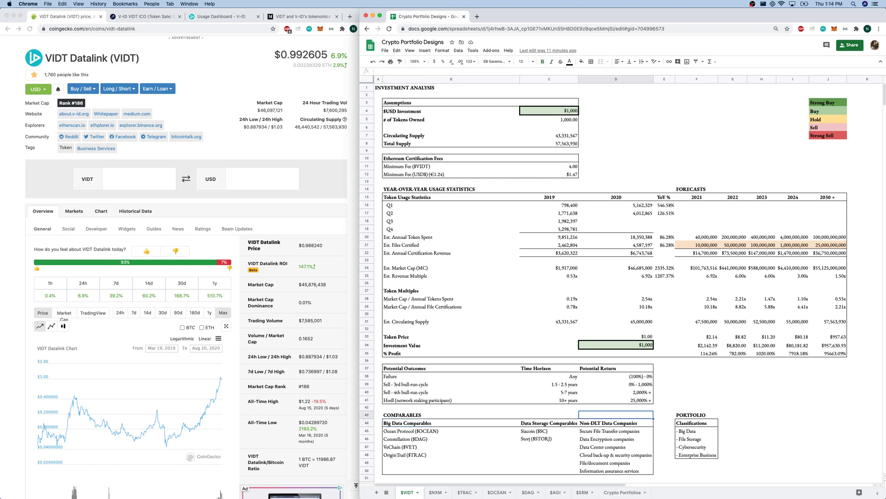
{"action": "left_click", "coordinate": [616, 423]}
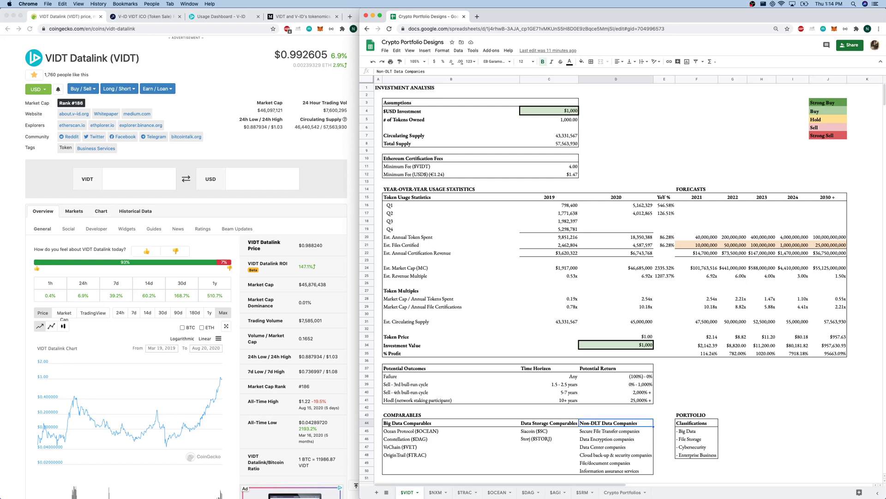
{"action": "left_click", "coordinate": [616, 431]}
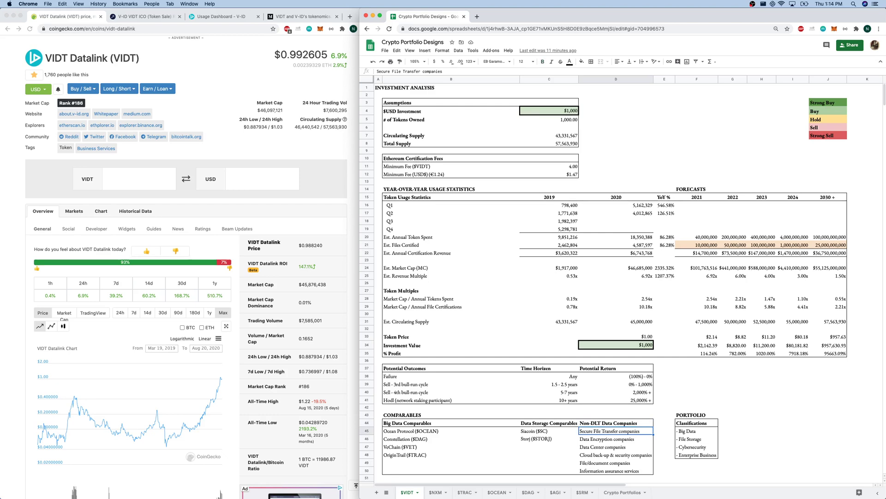
{"action": "key", "text": "shift+Down"}
{"action": "key", "text": "shift+Down"}
{"action": "key", "text": "shift+Down"}
{"action": "key", "text": "shift+Down"}
{"action": "key", "text": "shift+Down"}
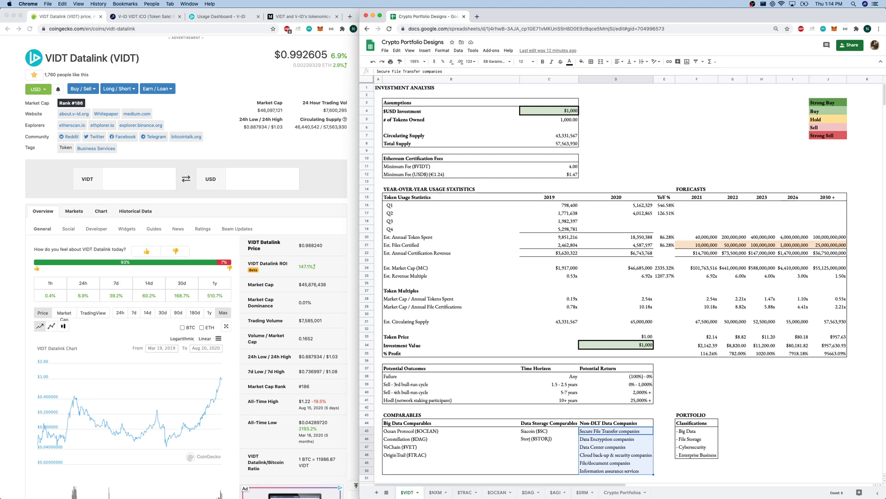
{"action": "left_click_drag", "start_coordinate": [425, 423], "coordinate": [425, 447]}
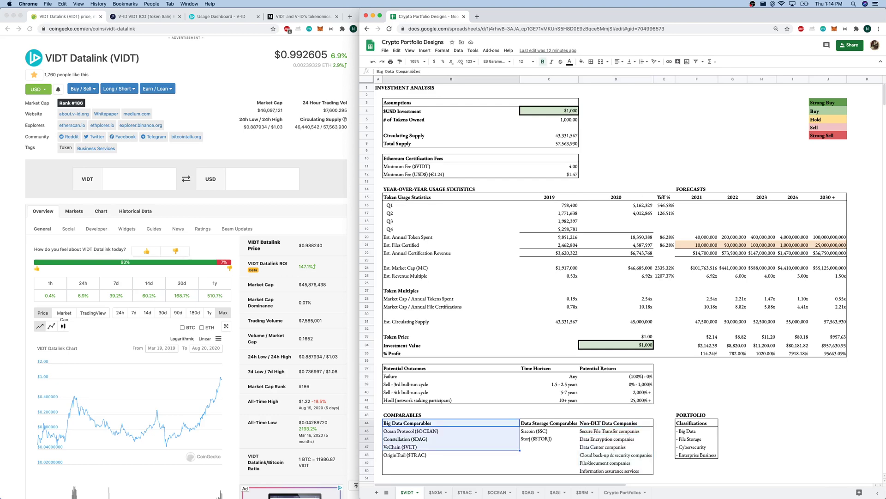
{"action": "left_click", "coordinate": [697, 415]}
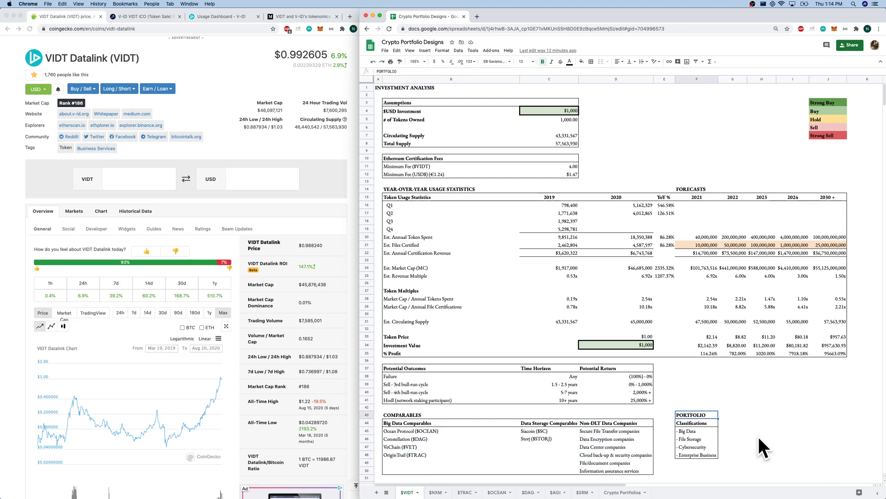
{"action": "key", "text": "super+shift+Down"}
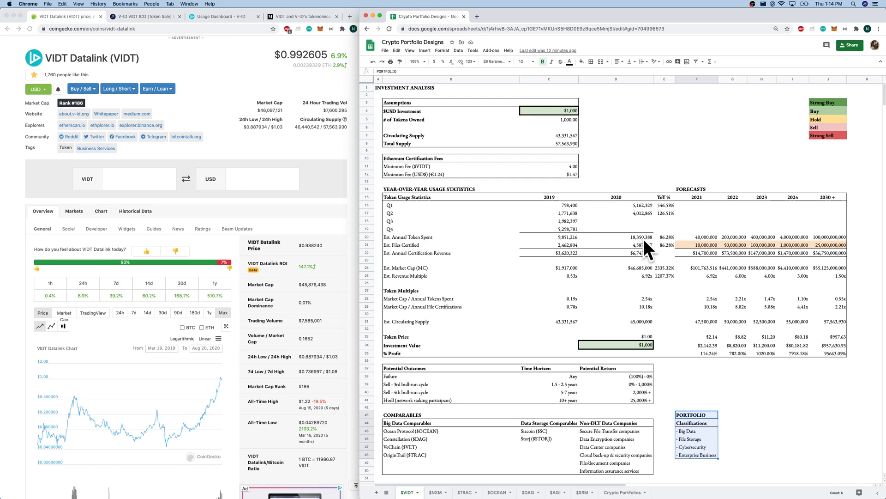
Step: Apply a thick outer border to the Strong Buy rating cell
{"action": "left_click", "coordinate": [828, 102]}
{"action": "left_click", "coordinate": [591, 61]}
{"action": "left_click", "coordinate": [639, 81]}
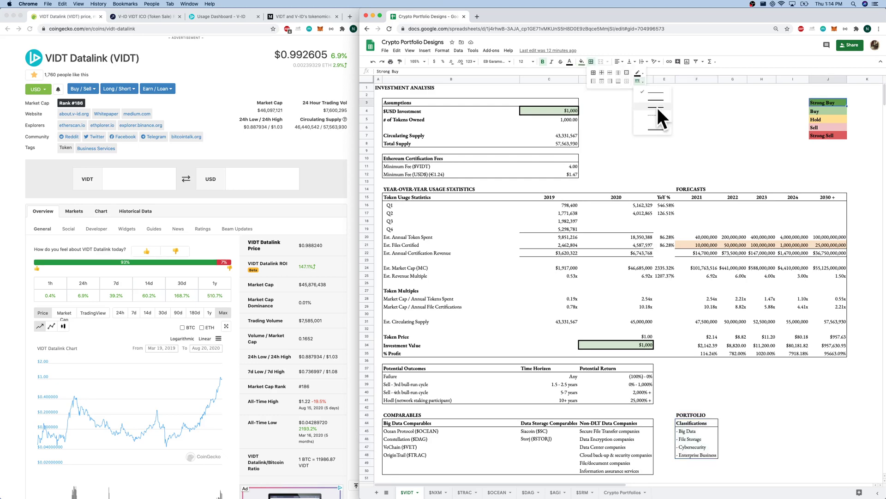
{"action": "left_click", "coordinate": [658, 107]}
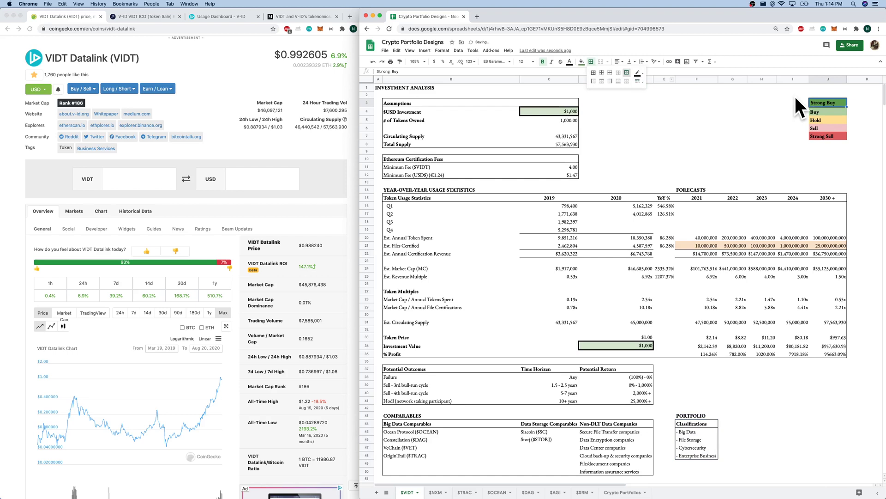
Step: Switch to the $VIDT Datalink Valuation document in Word and review the two gold-standard points of the investment thesis
{"action": "scroll", "coordinate": [200, 393], "scroll_direction": "down", "scroll_amount": 1}
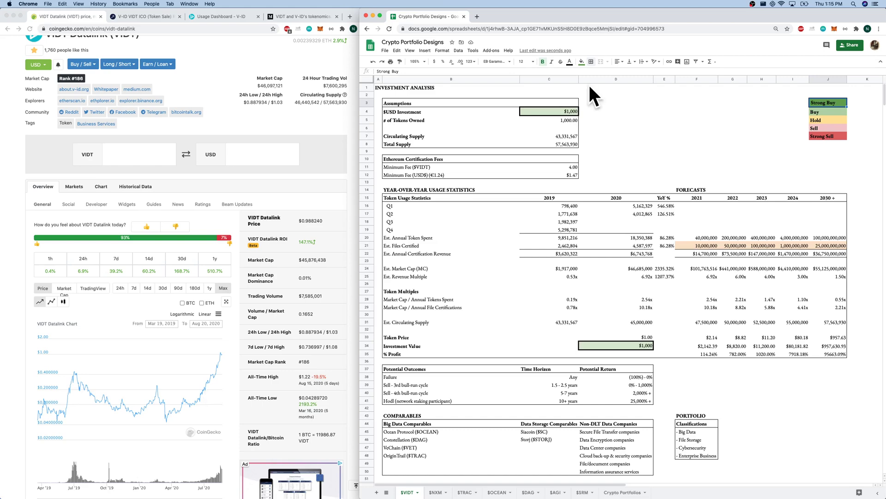
{"action": "key", "text": "ctrl+Up"}
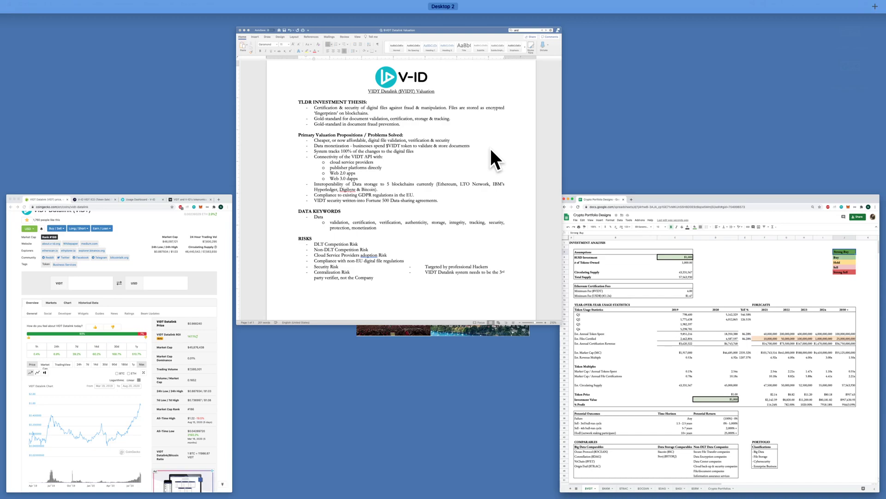
{"action": "left_click", "coordinate": [490, 148]}
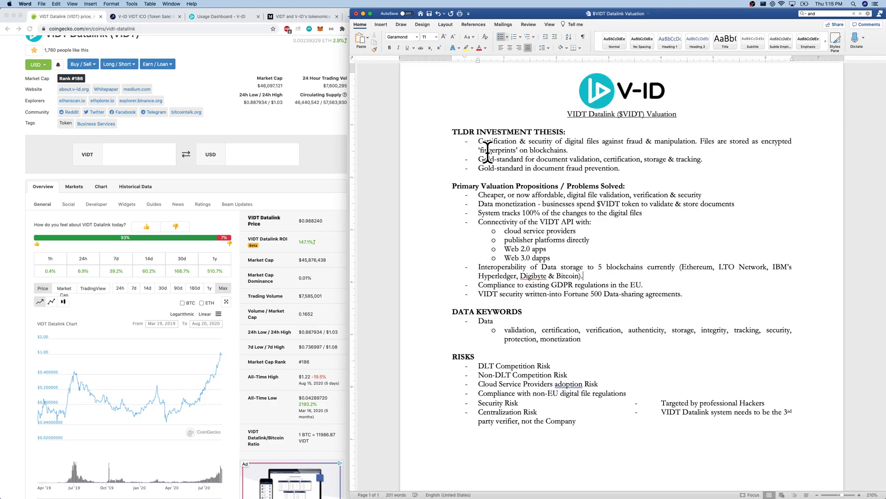
{"action": "triple_click", "coordinate": [479, 162]}
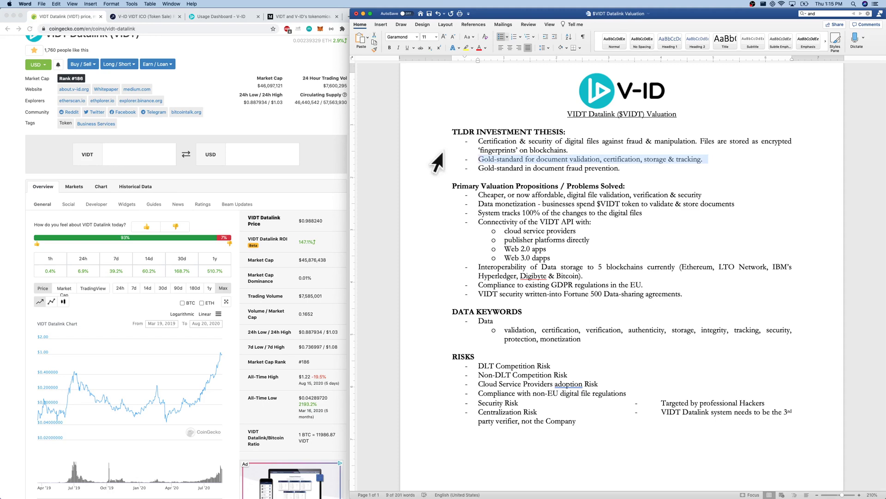
{"action": "key", "text": "shift+Down"}
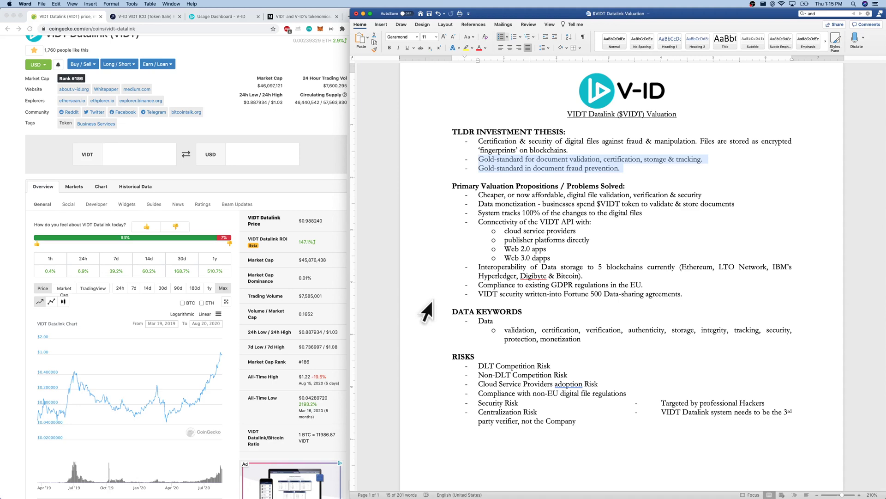
Step: Bold the "Connectivity of the VIDT API with:" point and its four sub-items from cloud service providers to Web 3.0 dapps
{"action": "left_click_drag", "start_coordinate": [479, 222], "coordinate": [551, 257]}
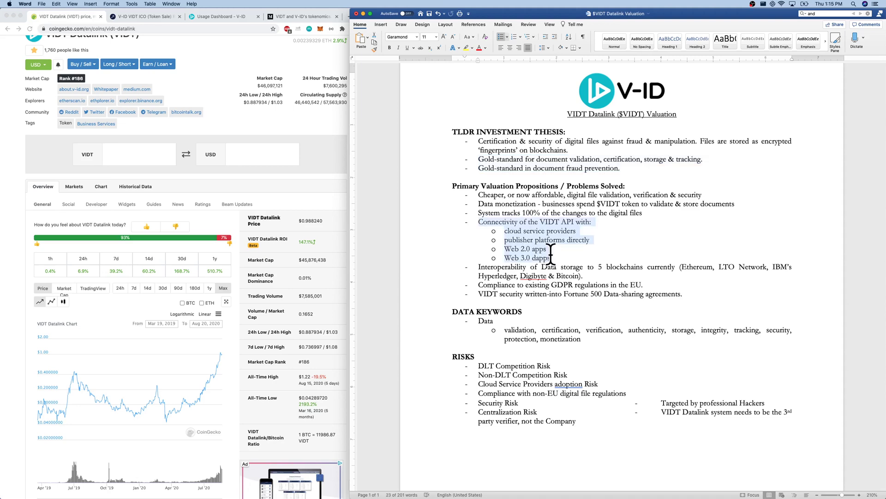
{"action": "key", "text": "super+b"}
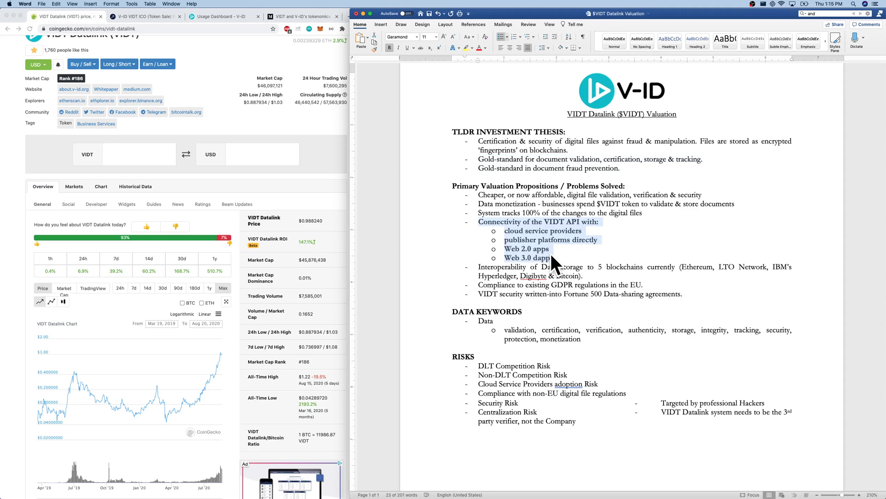
{"action": "left_click", "coordinate": [550, 253]}
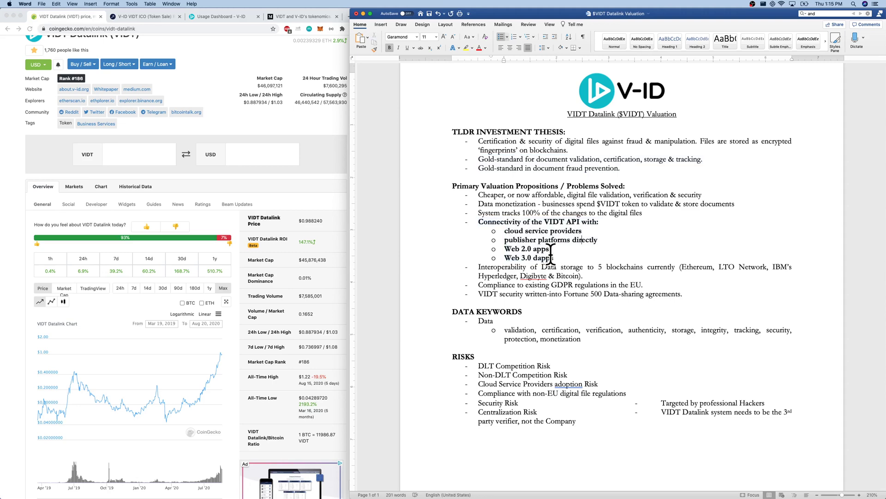